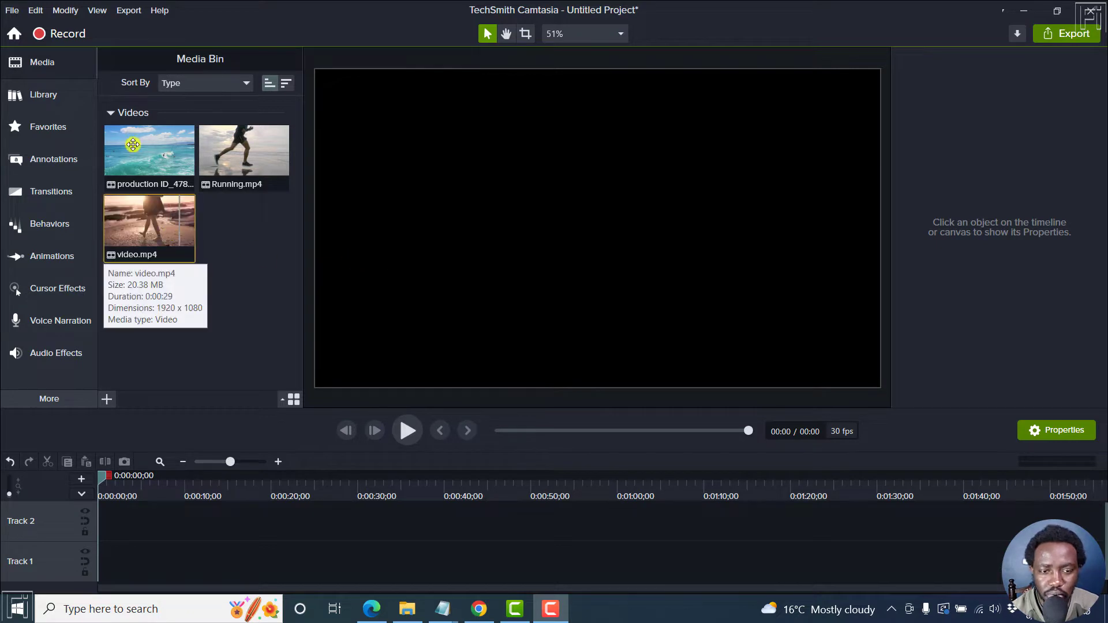
Place video.mp4, the production ID clip and Running.mp4 back to back on Track 1
drag(144, 218, 109, 549)
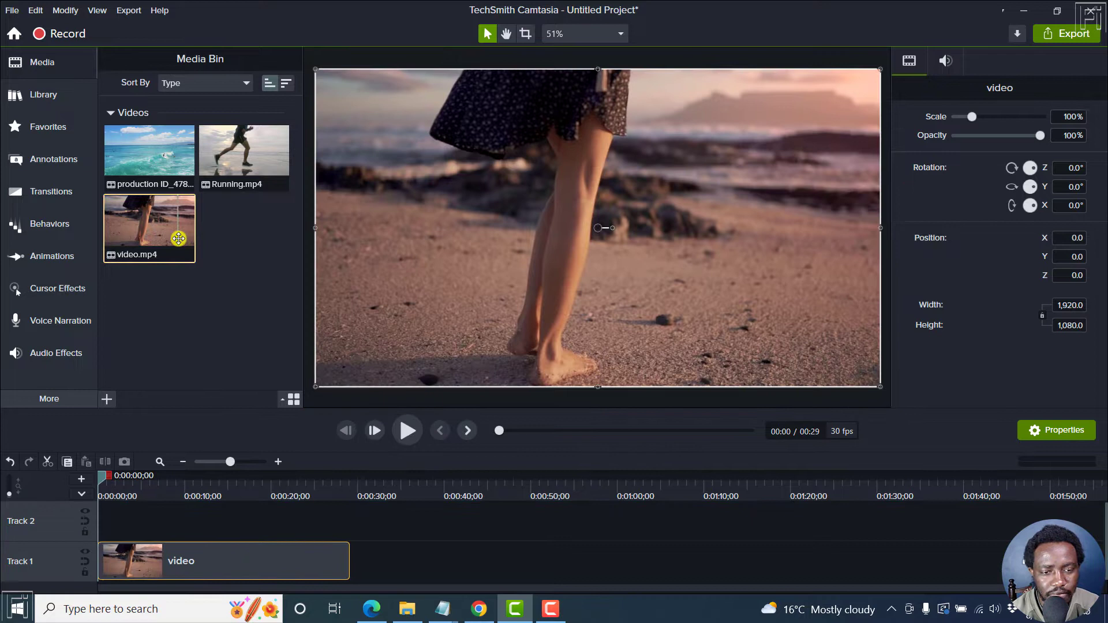
drag(145, 162, 354, 564)
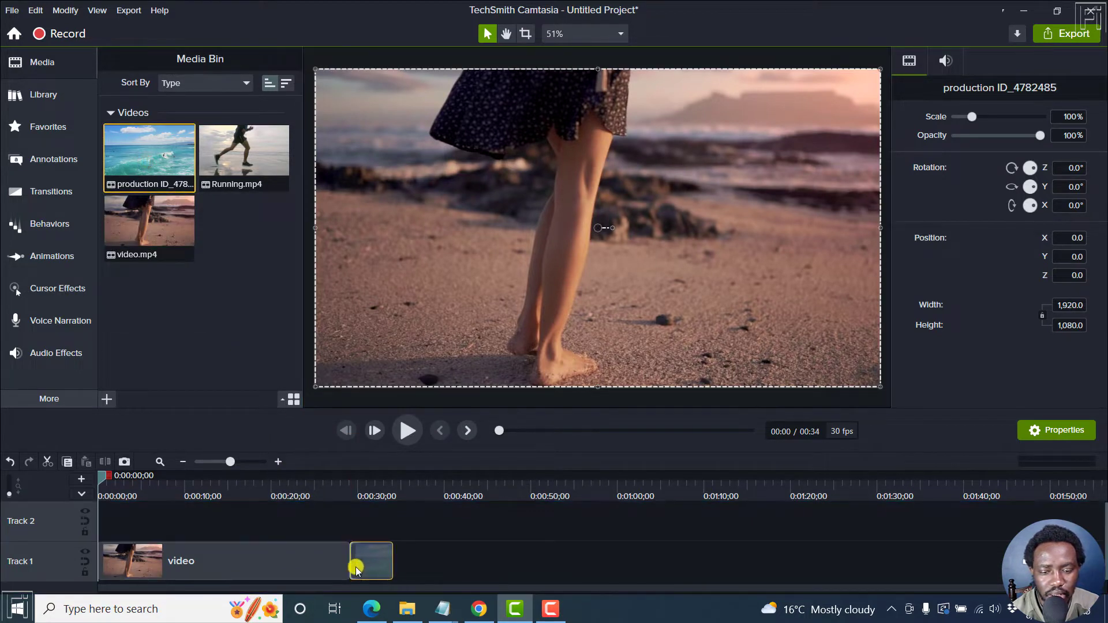
click(231, 154)
drag(232, 153, 383, 560)
Preview playback from about 11 seconds, then enlarge the timeline area
click(194, 487)
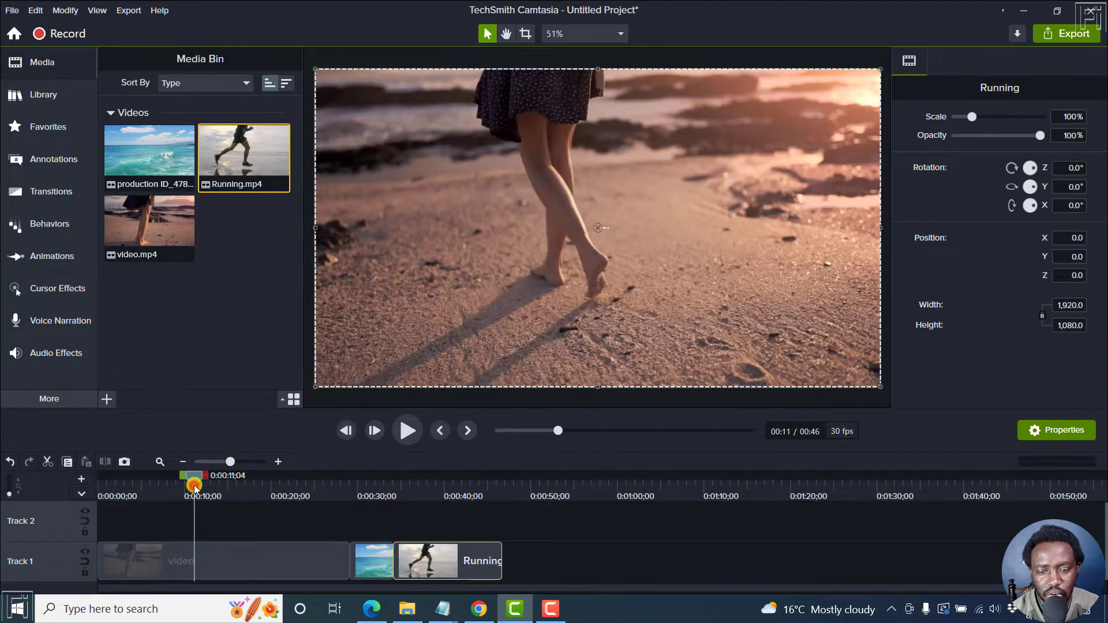
key(space)
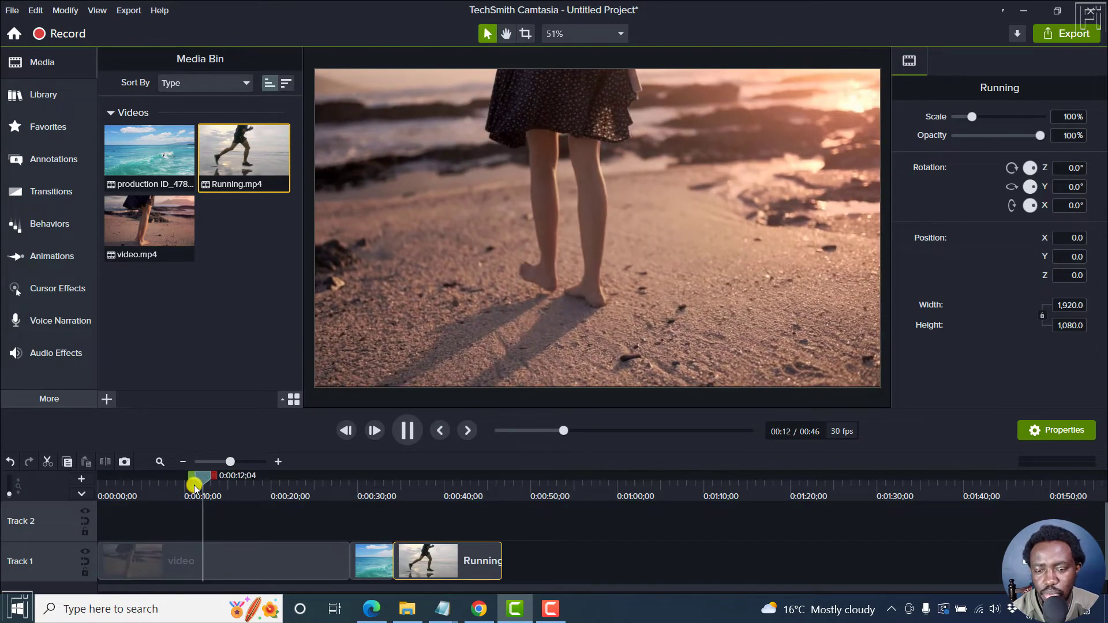
key(space)
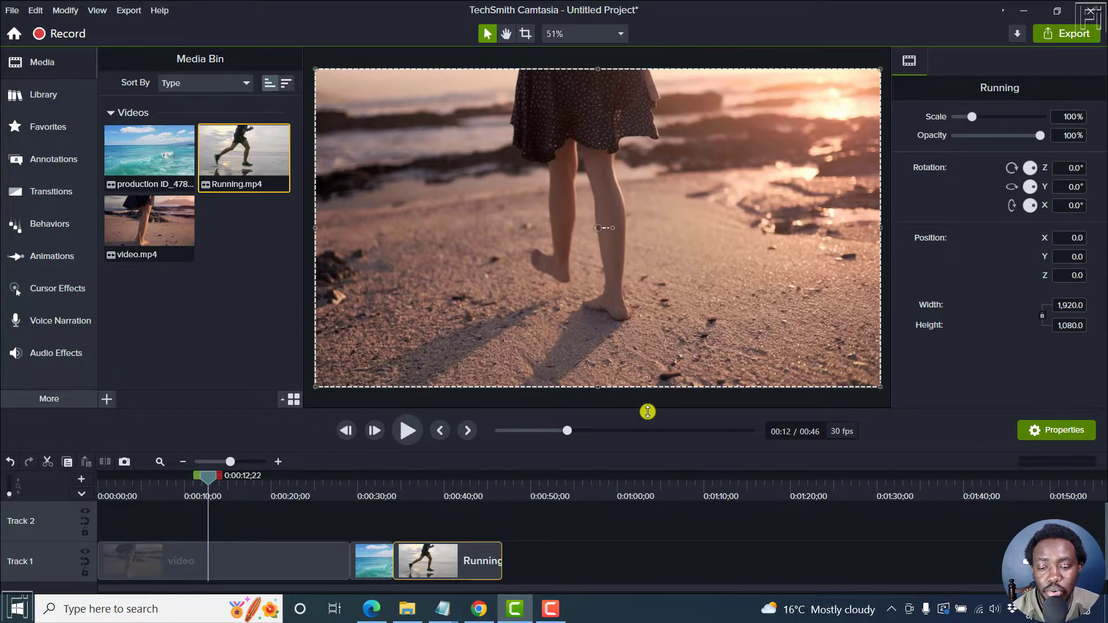
drag(645, 409, 637, 353)
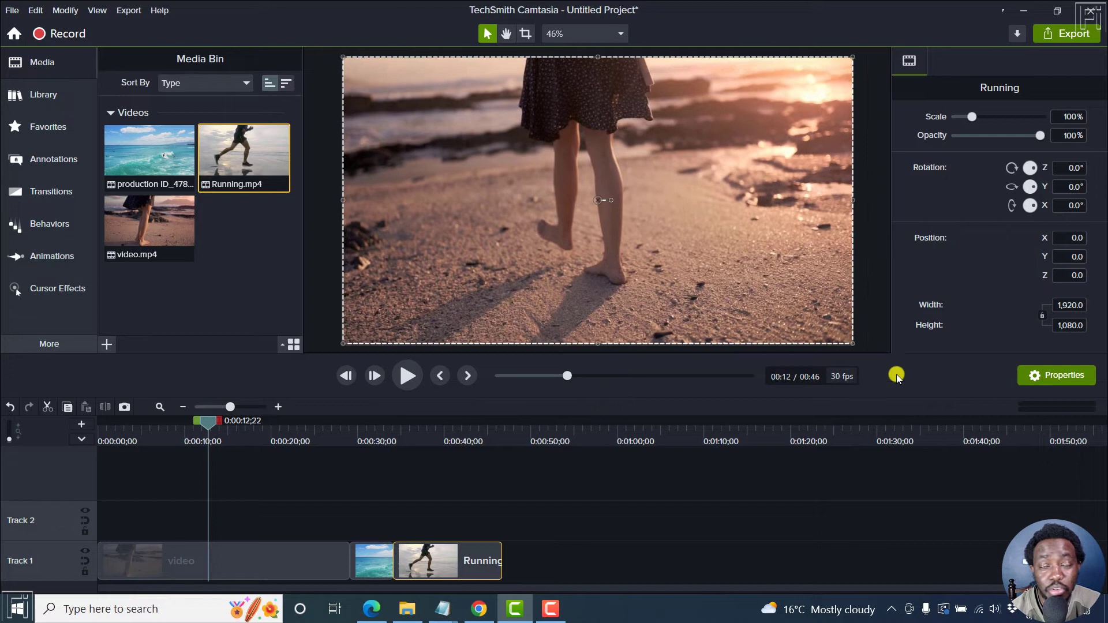
click(870, 311)
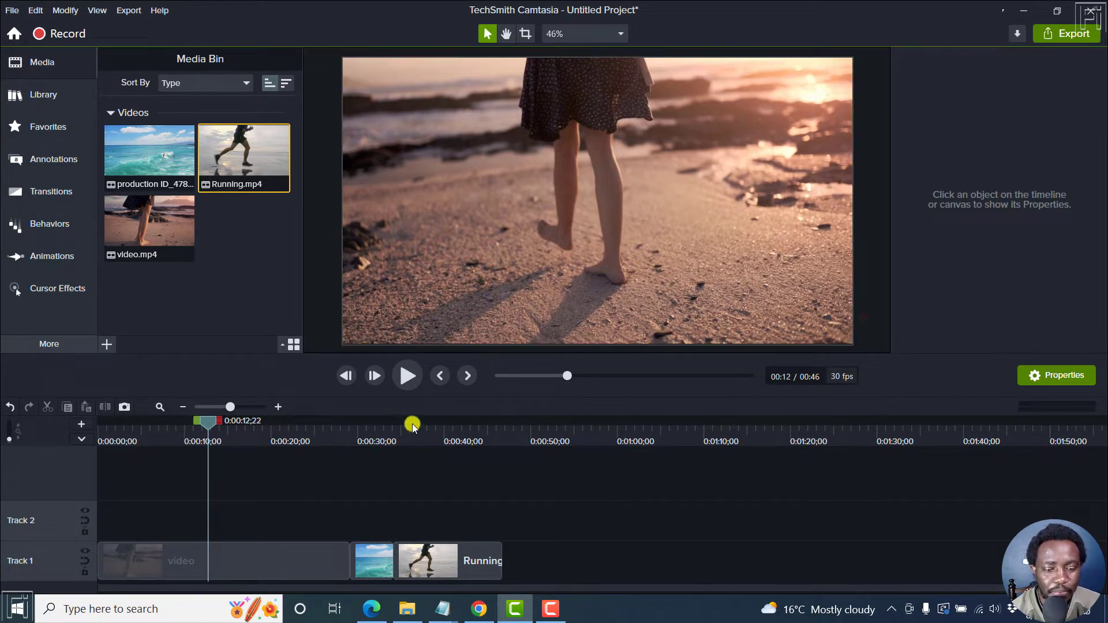
Open the Library and expand the Channel Kit folder
click(369, 329)
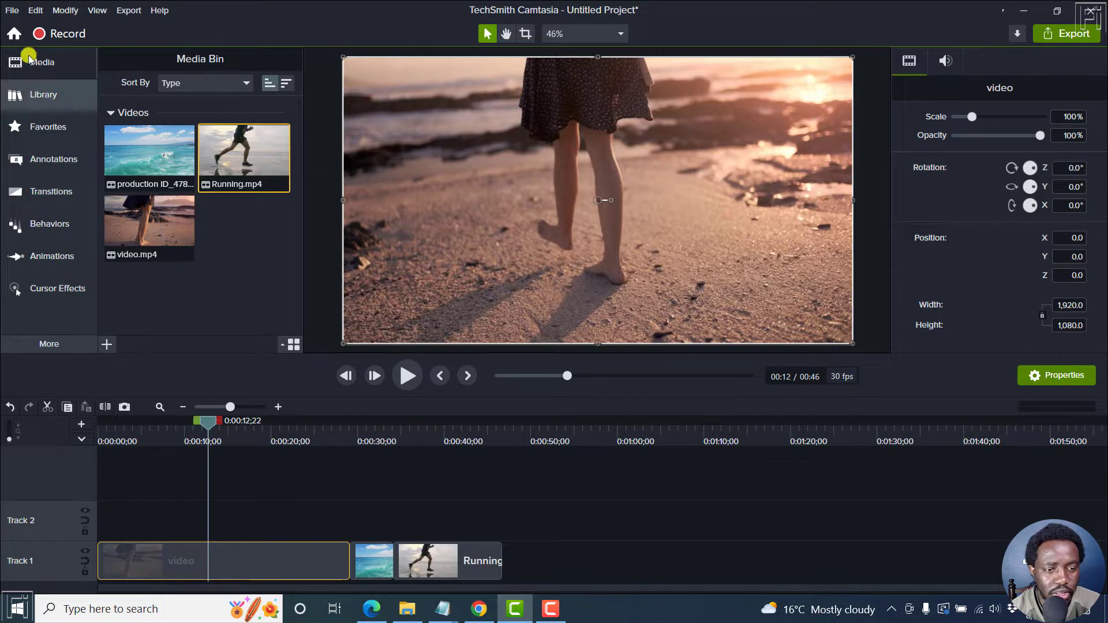
click(40, 95)
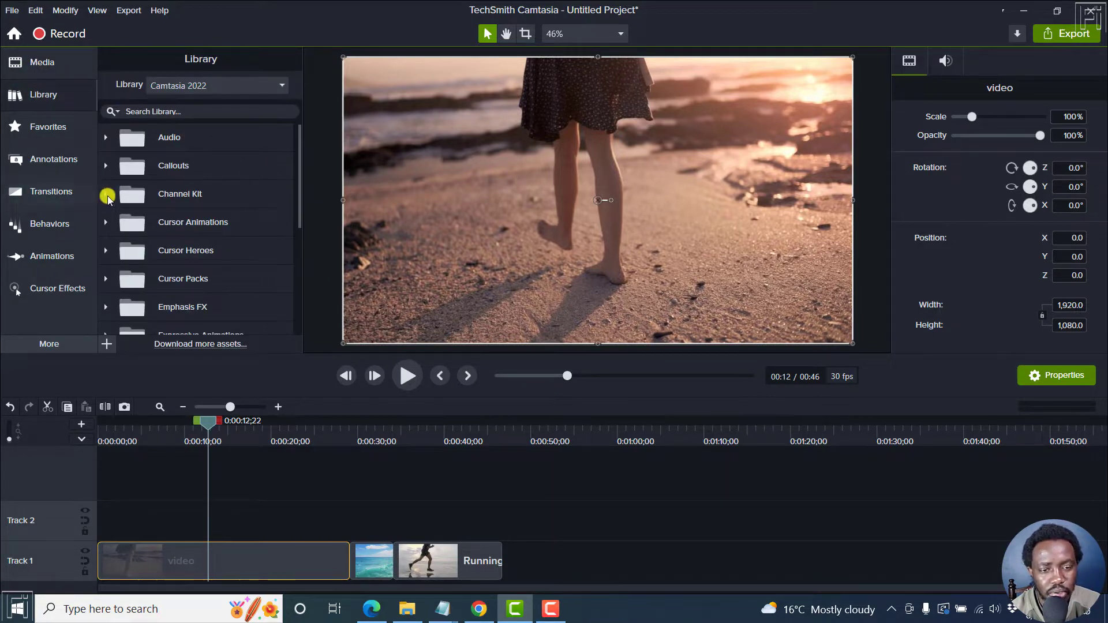
click(107, 194)
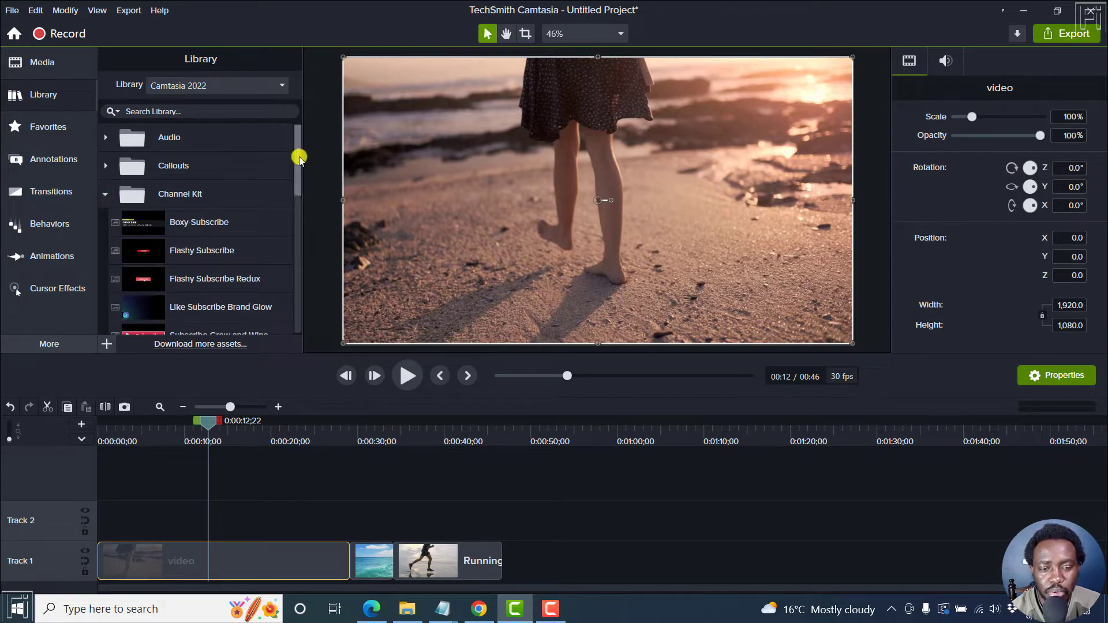
drag(298, 153, 299, 176)
Preview Boxy-Subscribe, Flashy Subscribe, Flashy Subscribe Redux, Like Subscribe Brand Glow, Subscribe Grow and Wipe, and Subscribe Slider
double_click(147, 155)
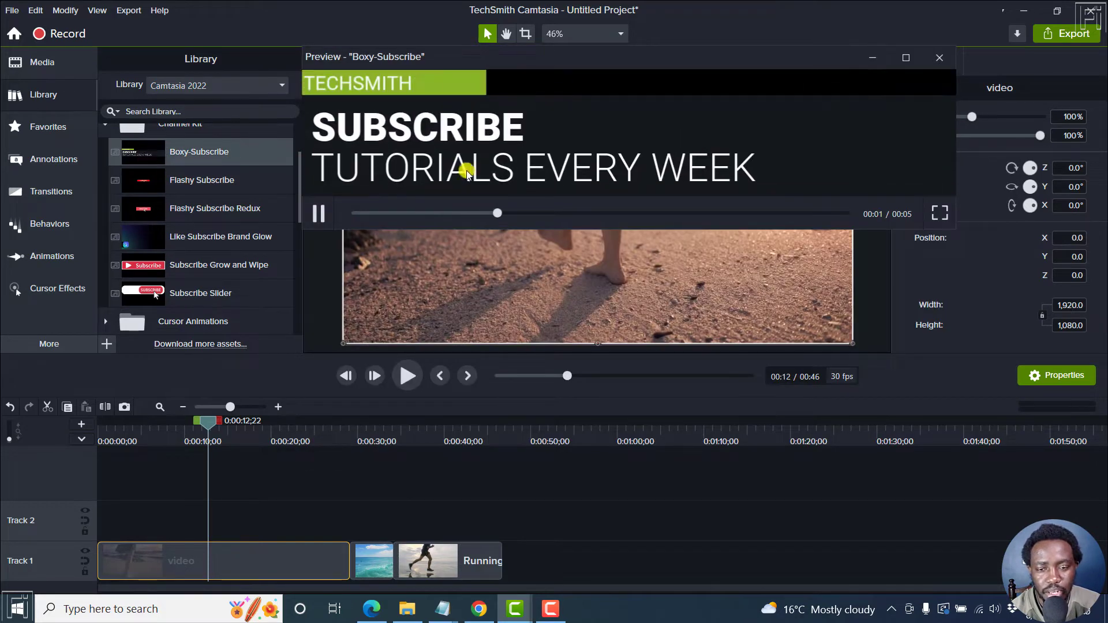
double_click(136, 186)
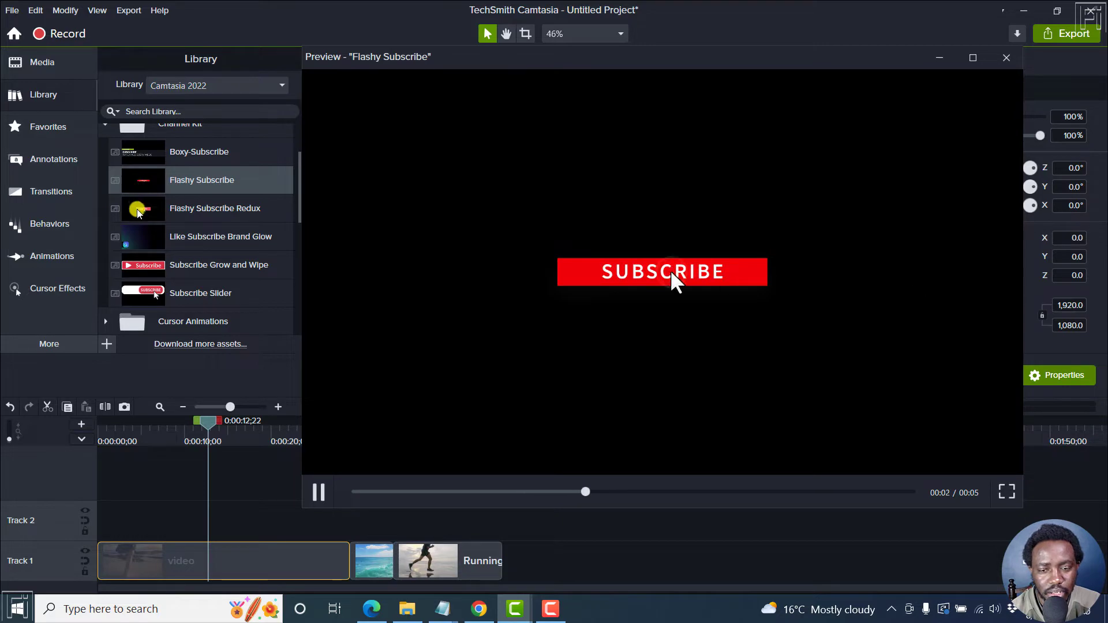
double_click(139, 210)
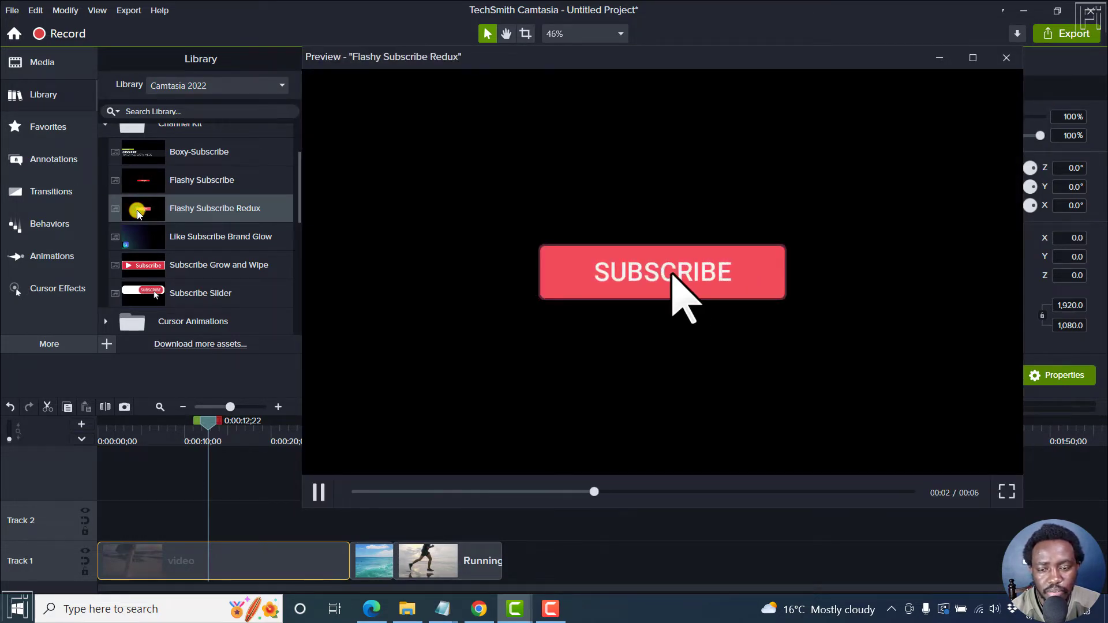
double_click(142, 247)
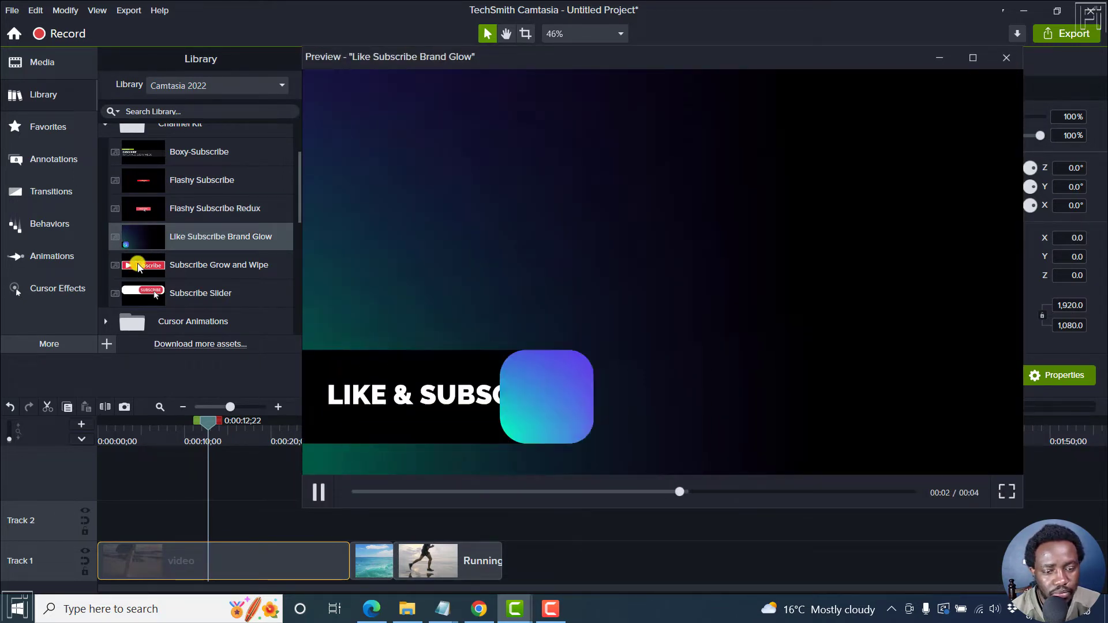
double_click(138, 267)
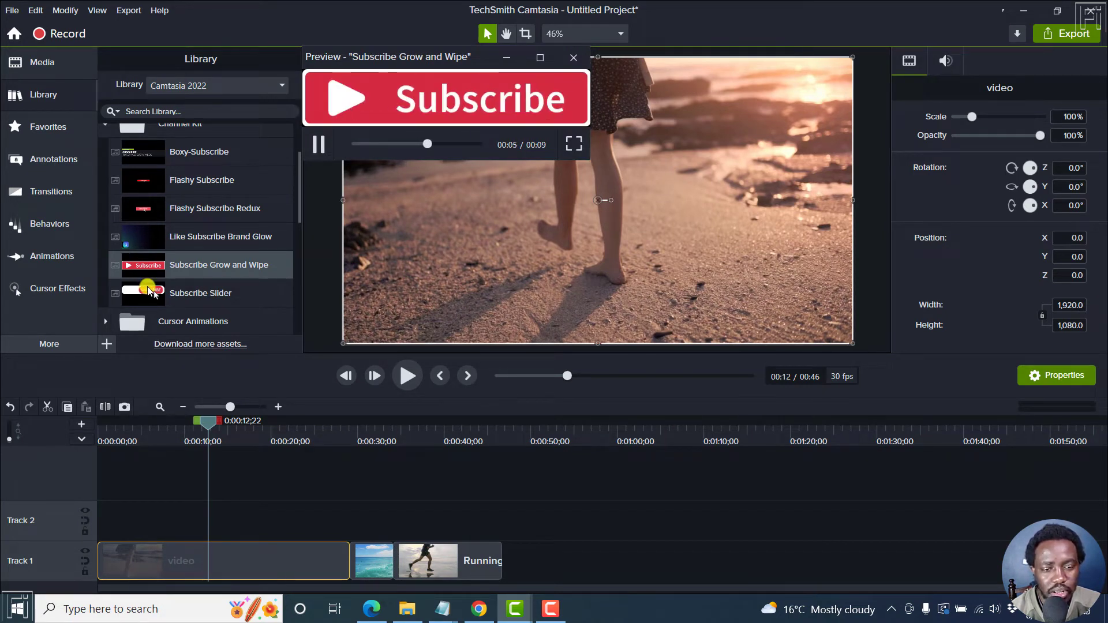
double_click(149, 290)
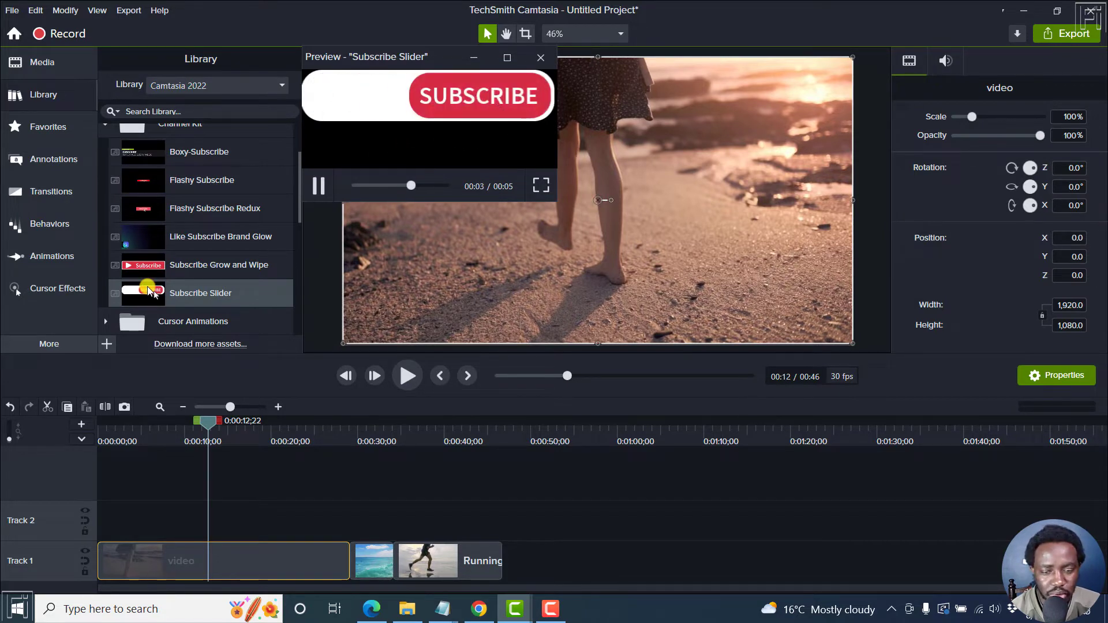
Drop Subscribe Slider onto Track 2 near 0:10 and play it back from 0:08
click(540, 60)
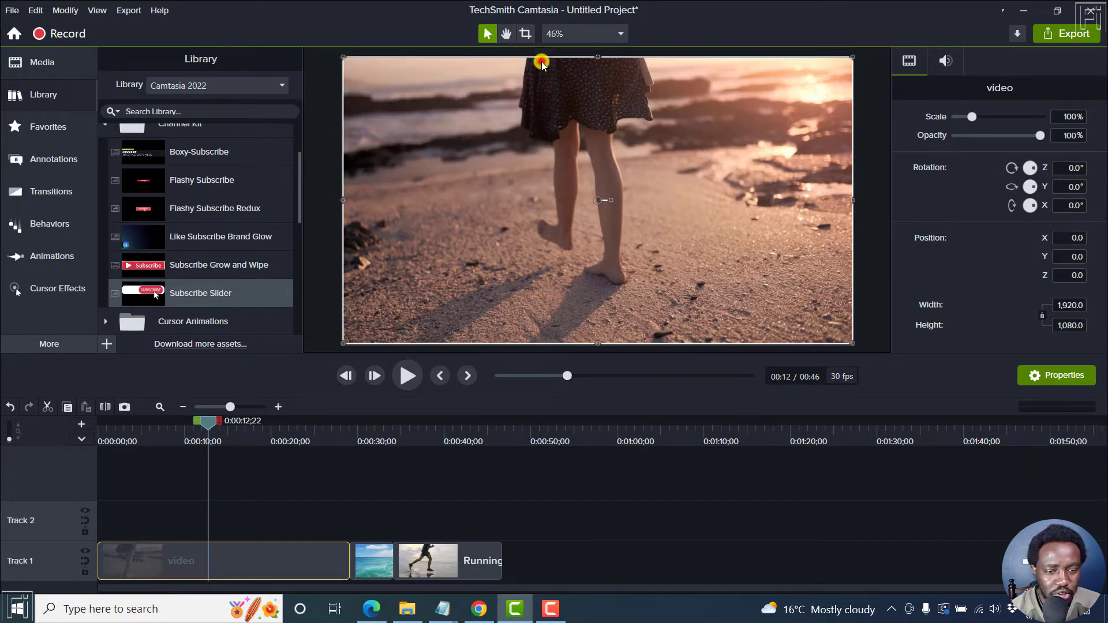
drag(155, 292, 203, 518)
click(173, 432)
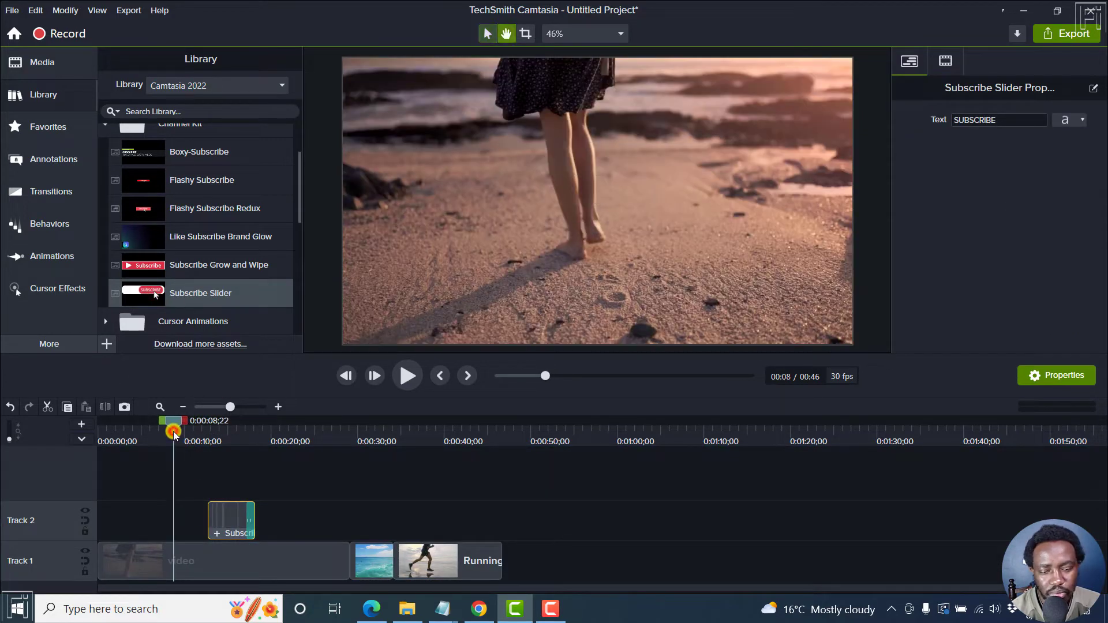
key(space)
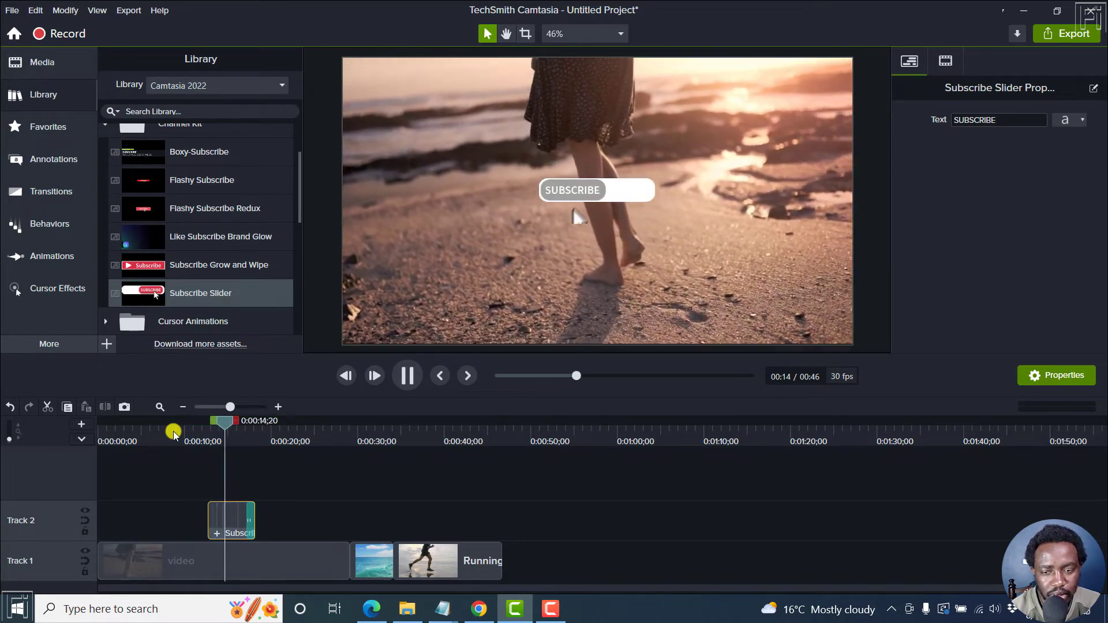
key(space)
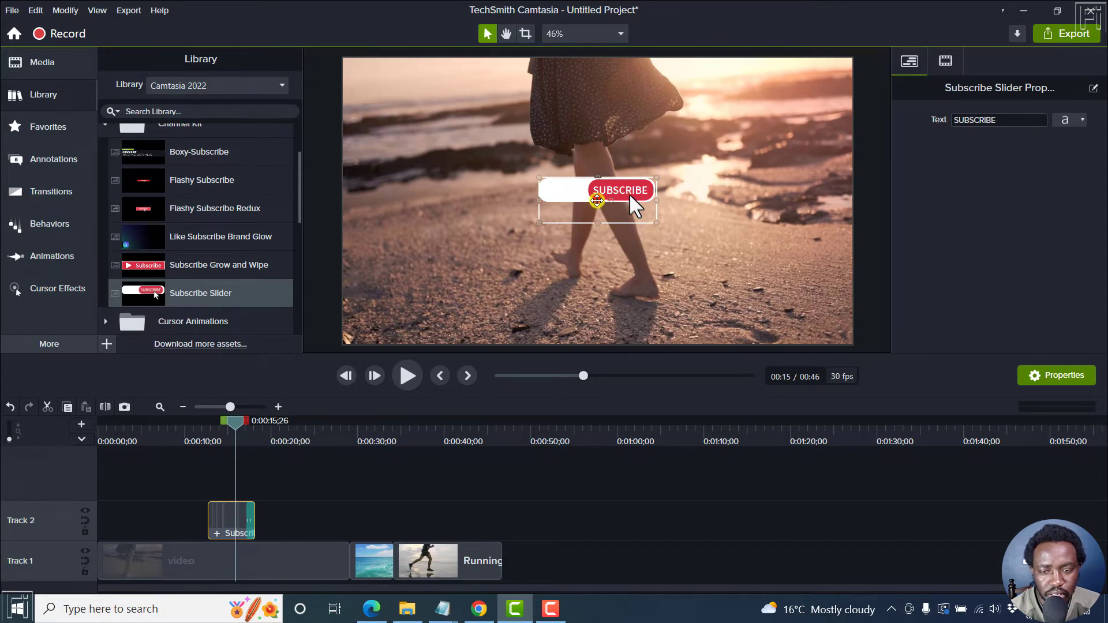
Drag the slider to the frame's lower right, nudge it down twice, and replay from 0:12
drag(597, 201, 780, 329)
key(Down)
key(Down)
key(Down)
key(Down)
key(Down)
key(Down)
key(Down)
key(Down)
key(Down)
key(Down)
key(Down)
key(Down)
key(Down)
key(Down)
key(Down)
key(Down)
key(Down)
key(Down)
key(Down)
key(Down)
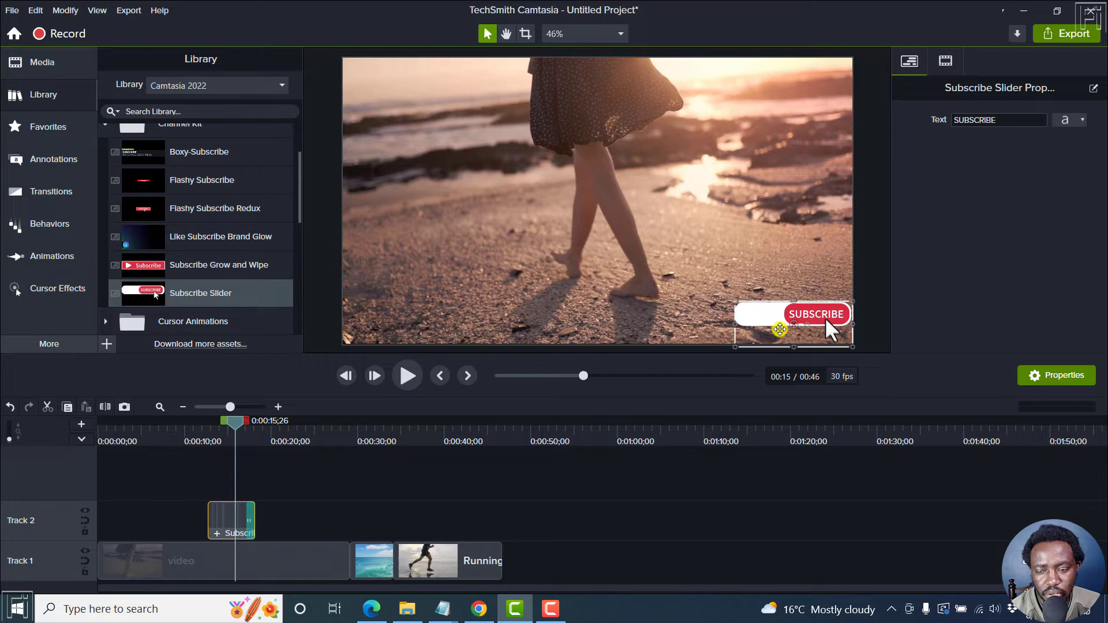
key(Down)
key(Down)
key(Down)
key(Down)
key(Down)
key(Down)
key(Down)
key(Down)
key(Down)
key(Down)
key(Down)
key(Down)
key(Down)
key(Down)
key(Down)
key(Down)
key(Down)
key(Down)
key(Down)
key(Down)
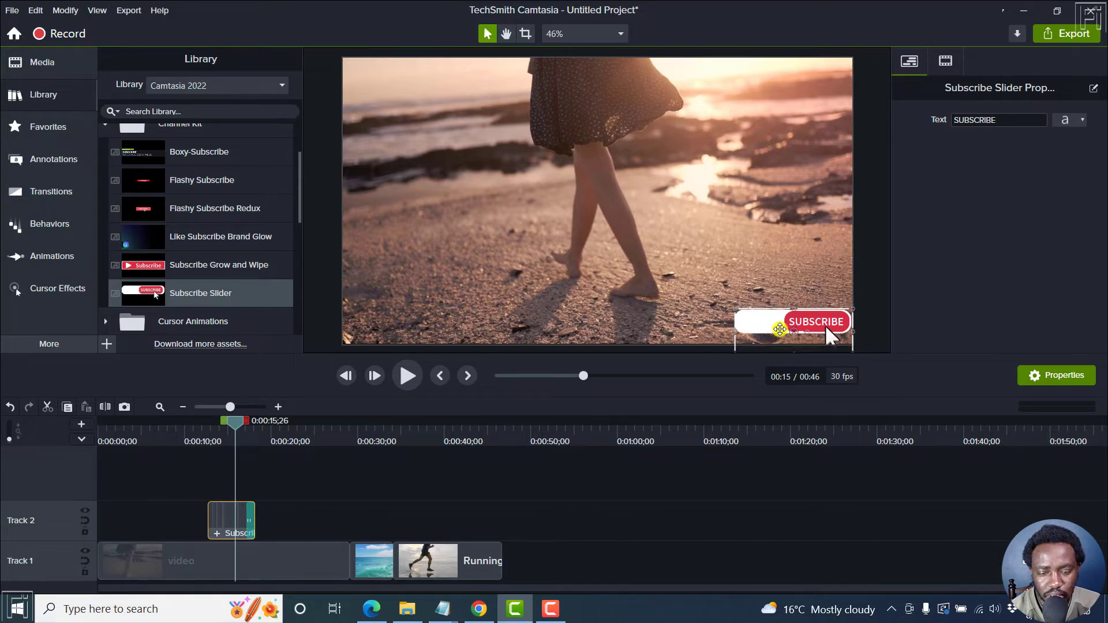
click(202, 439)
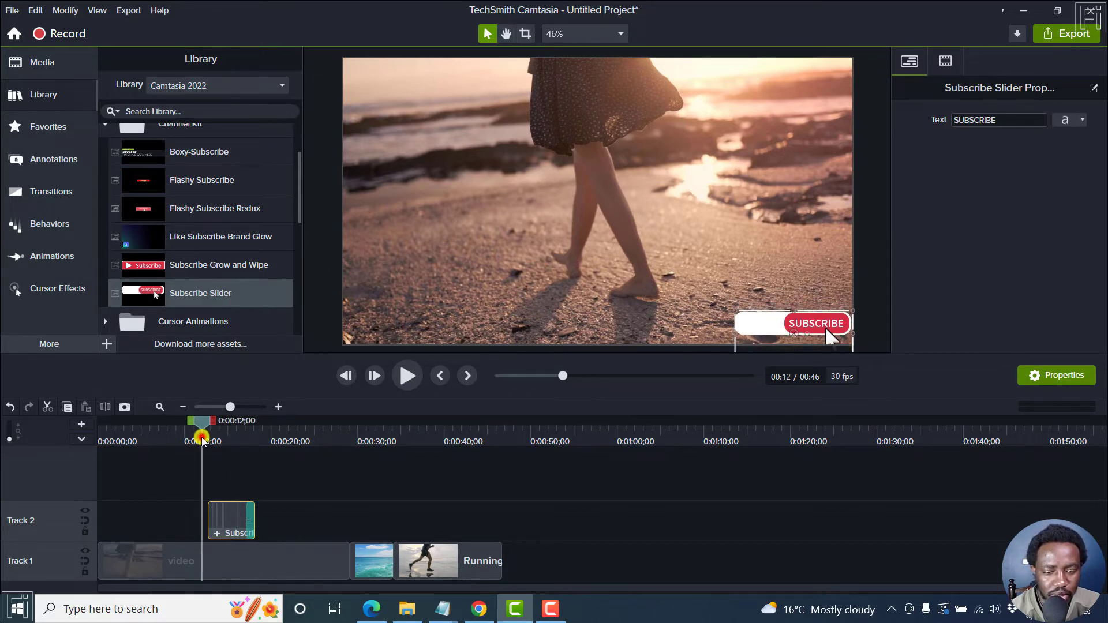
key(space)
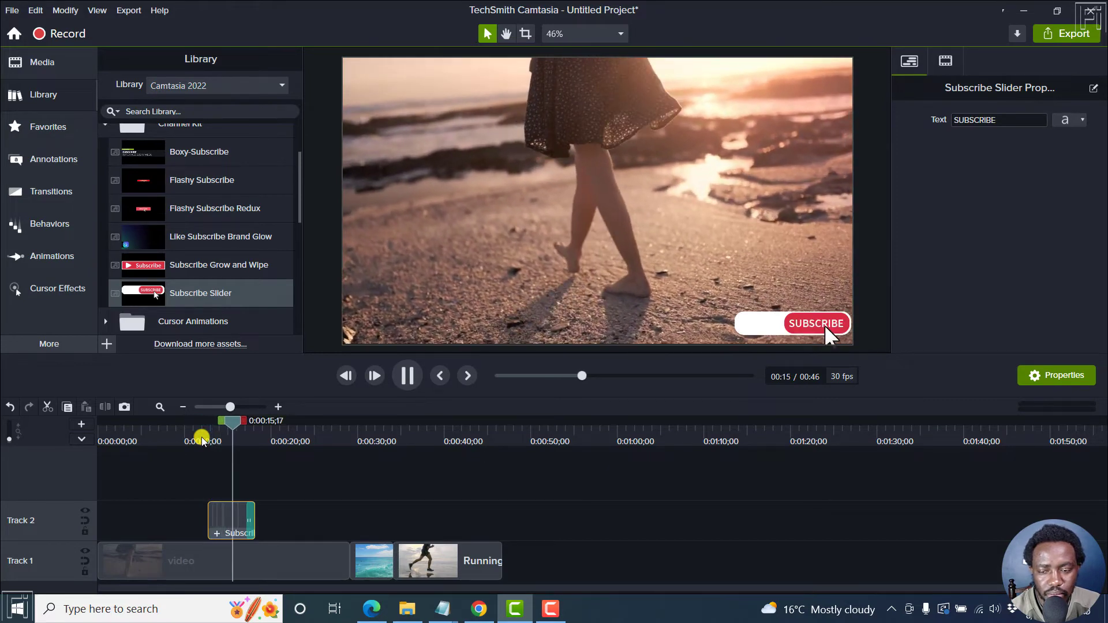
key(space)
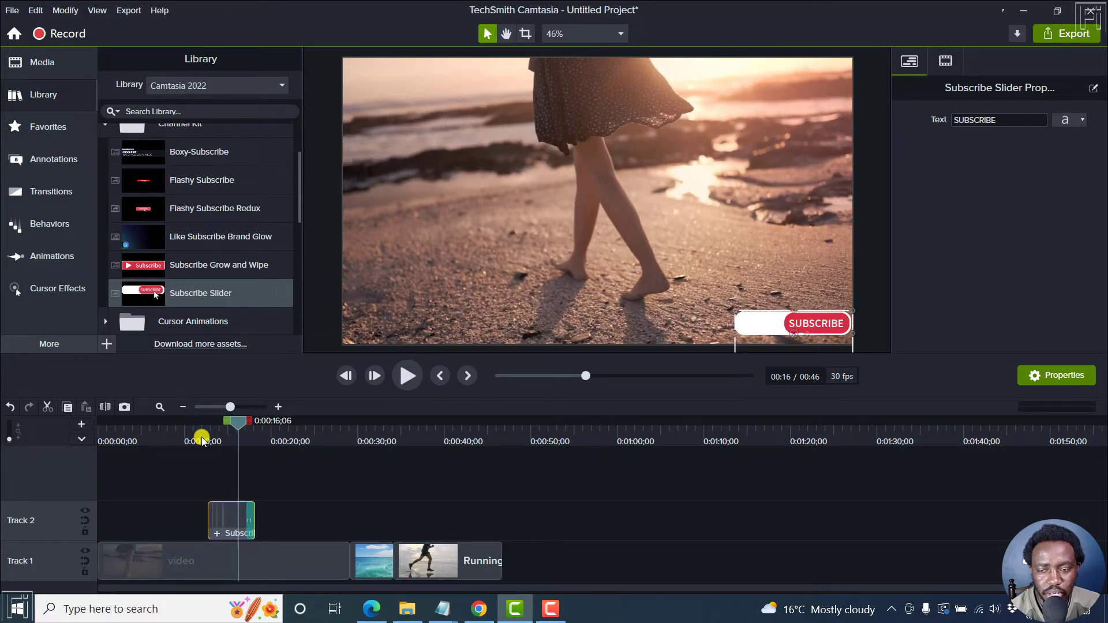
Open the Subscribe Slider group, select its Slider shape, and inspect the Cursor, Text, Slider and Background tracks
double_click(216, 535)
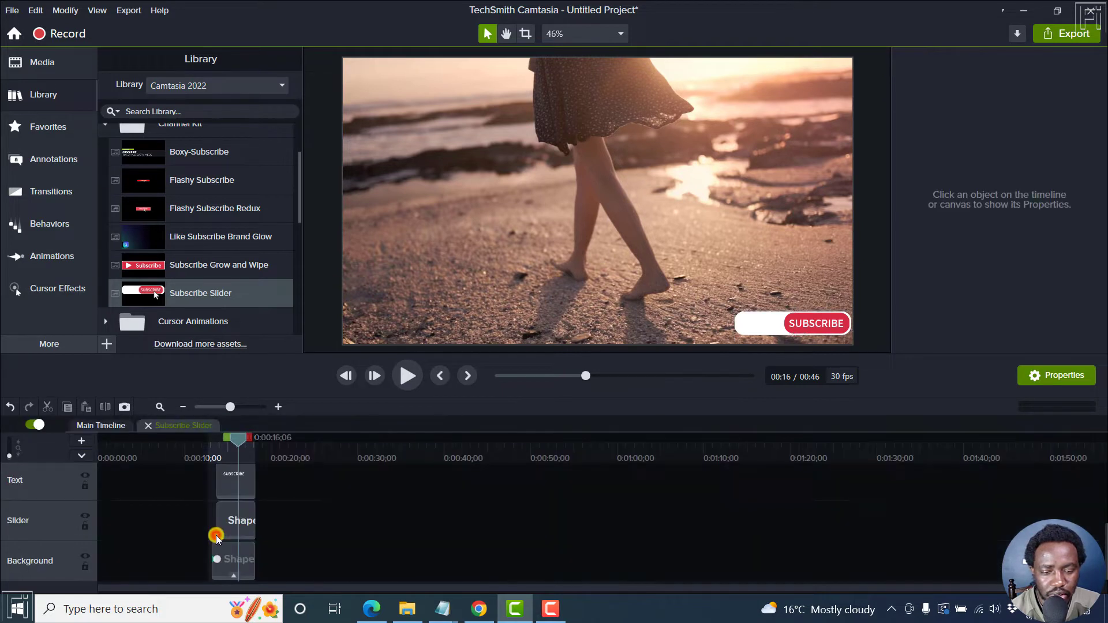
click(247, 521)
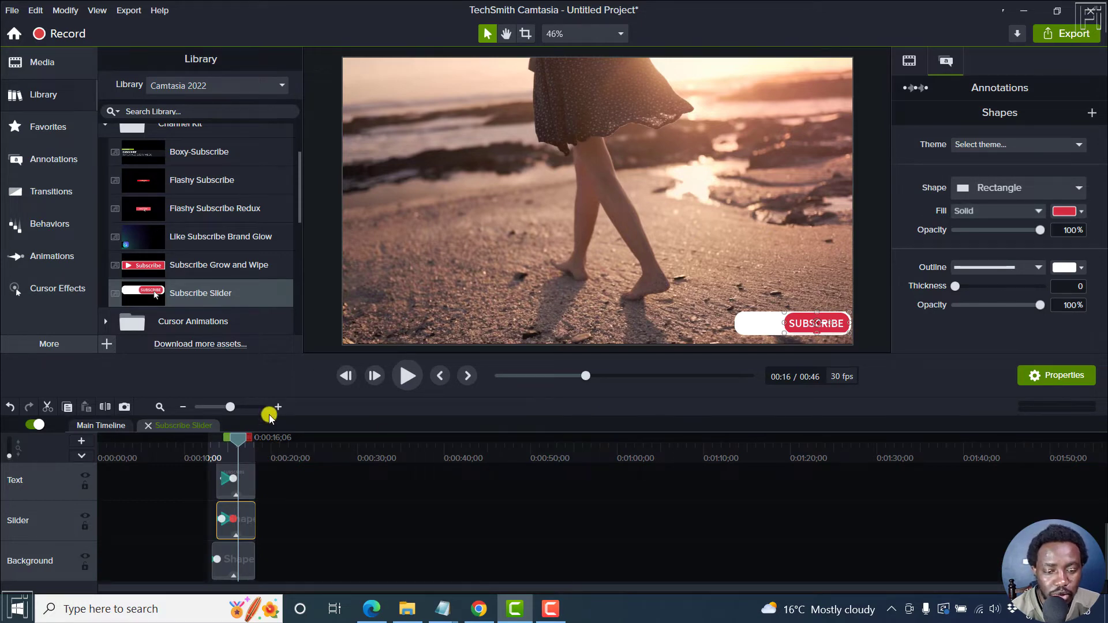
drag(289, 355, 289, 200)
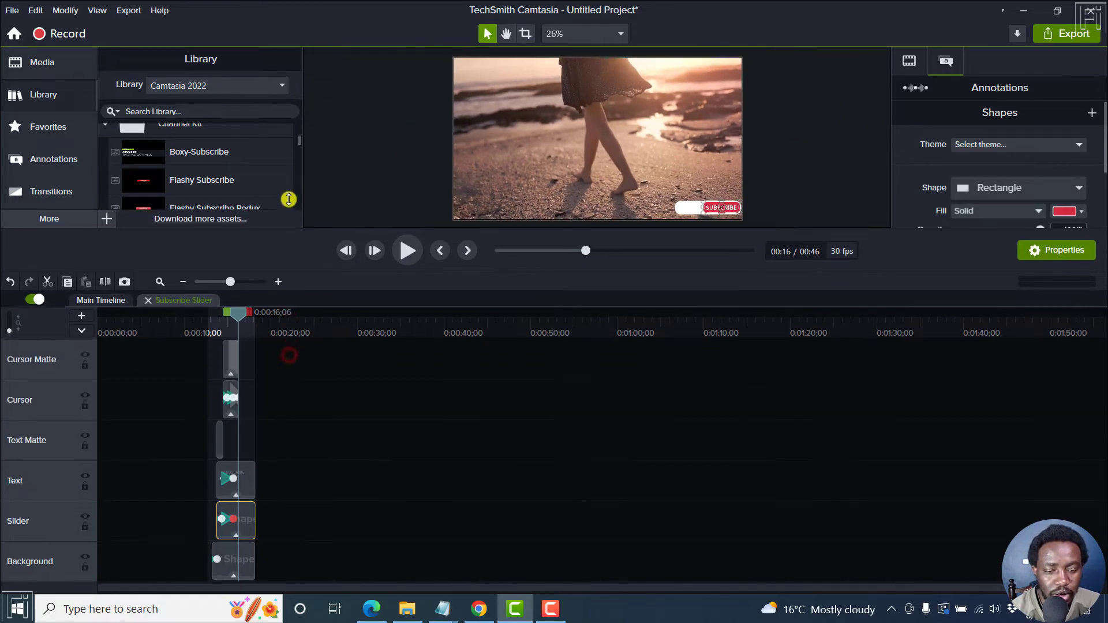
drag(235, 319, 218, 346)
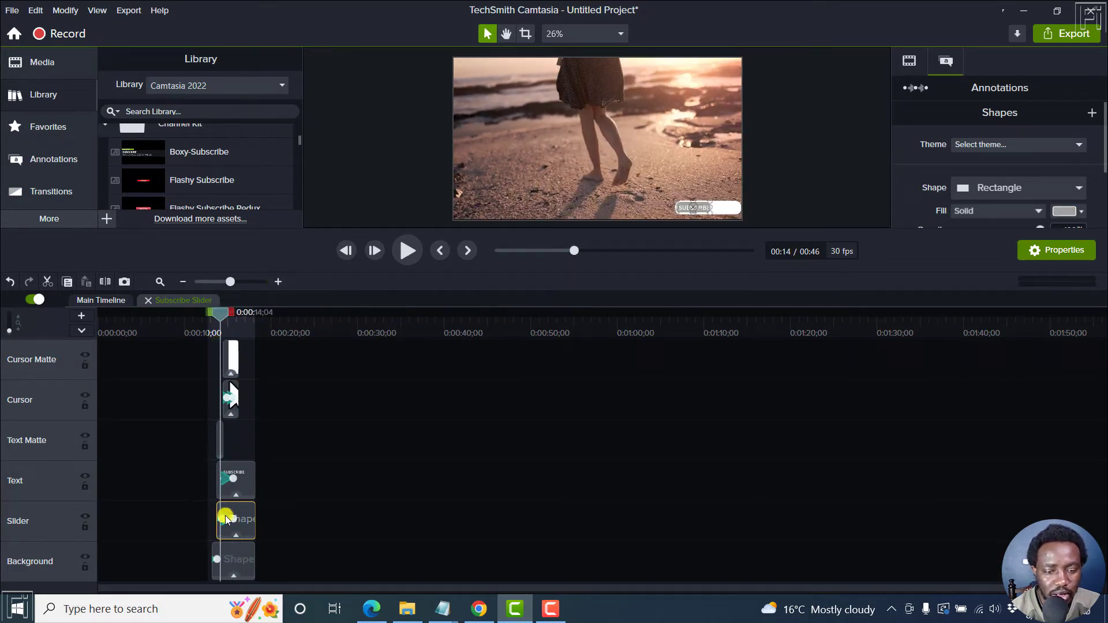
click(439, 436)
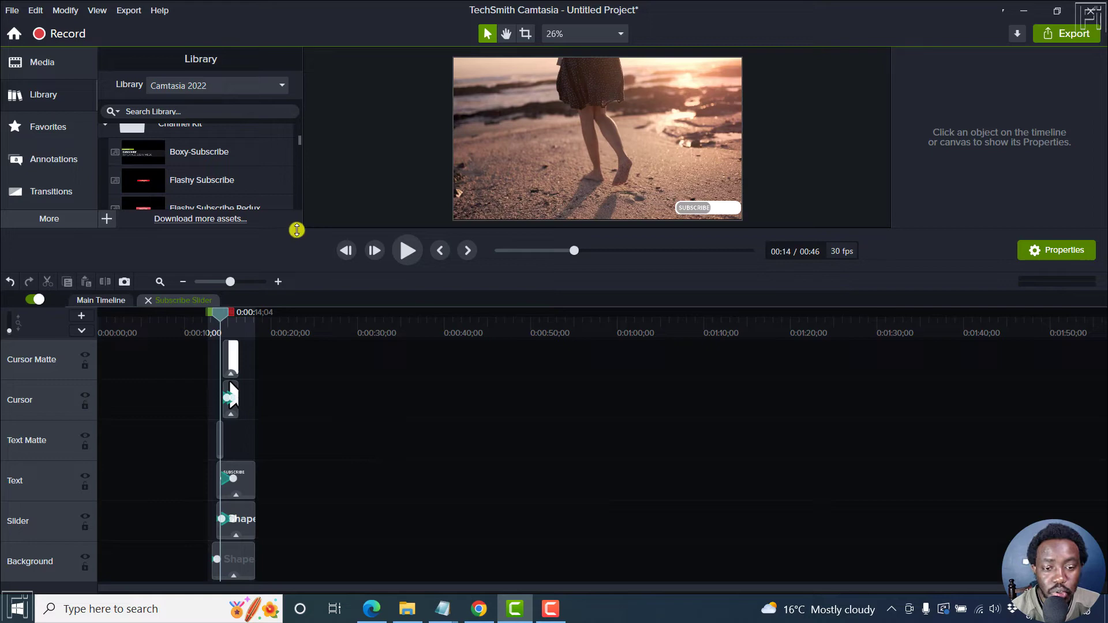
drag(297, 230, 323, 433)
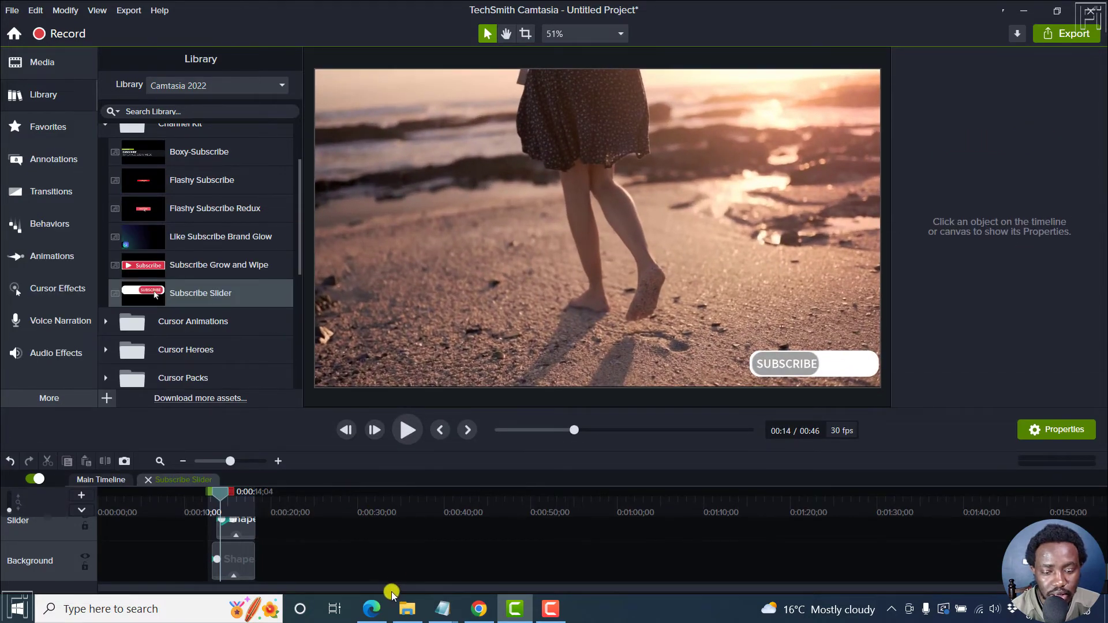
View the browser's 'subscribe' results and look at the Nick Nimmin Subscribe Button Animation
click(372, 607)
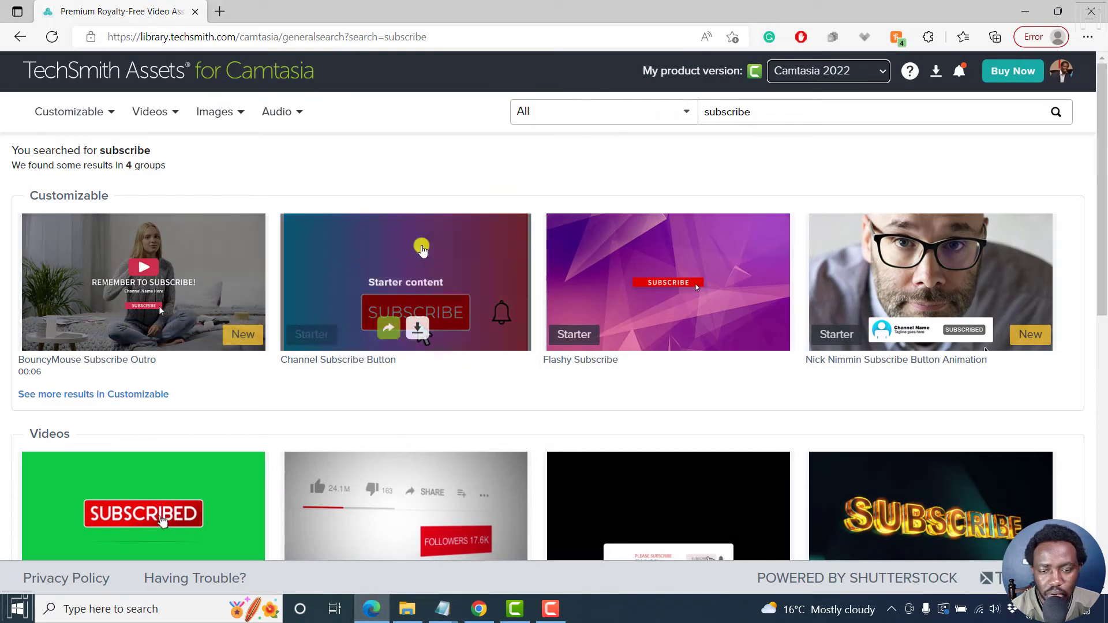
mouse_move(161, 261)
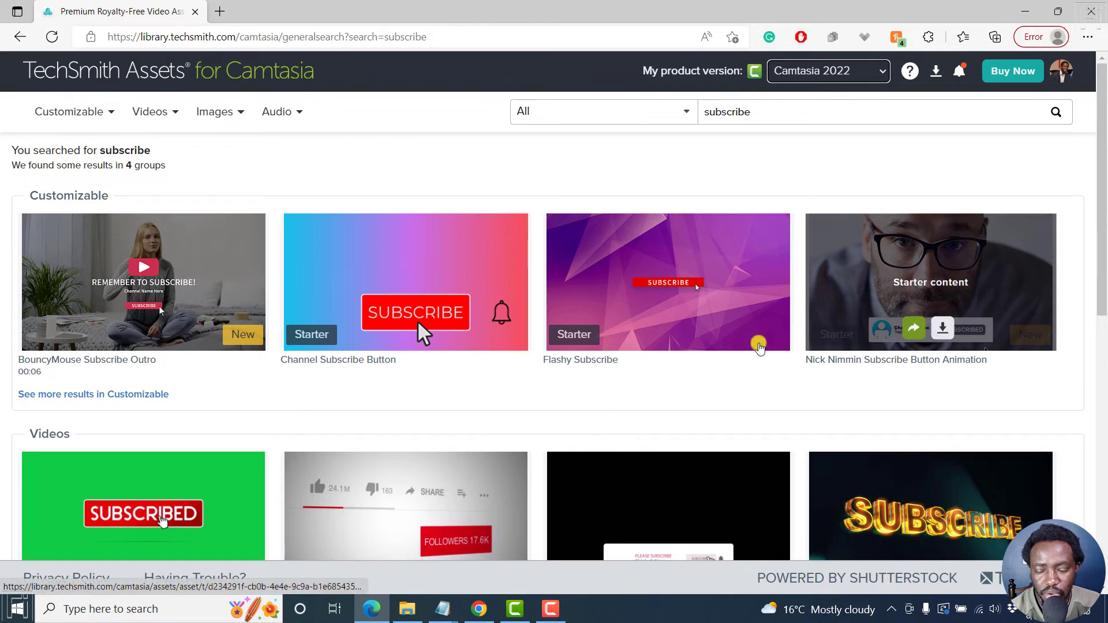
Back in Camtasia, switch the Library to SubscribeGroupAnimation
click(515, 609)
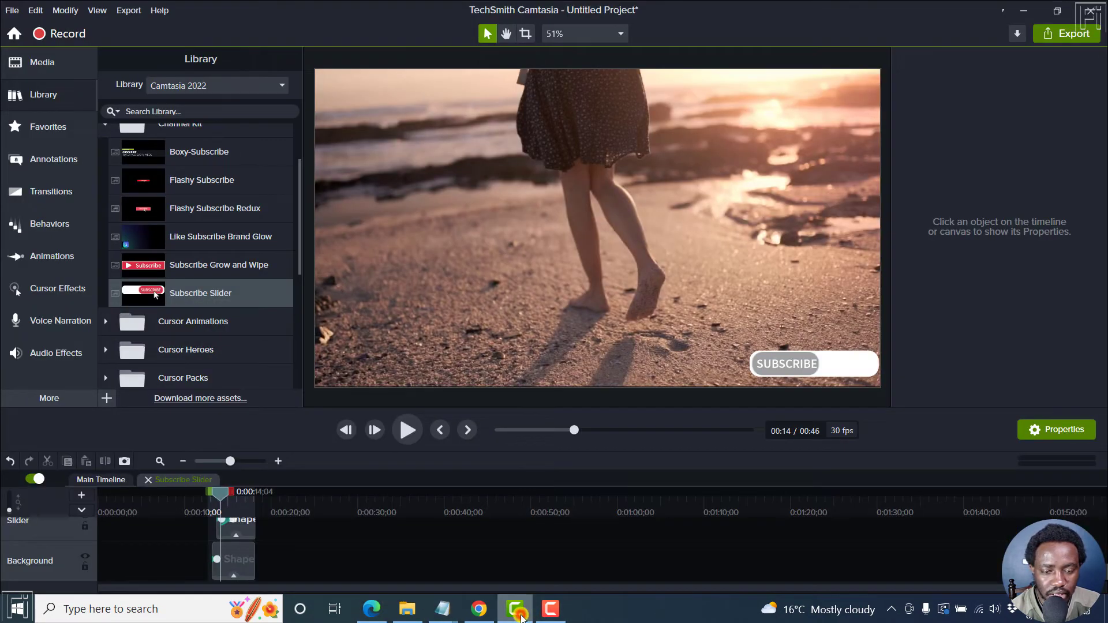
click(166, 86)
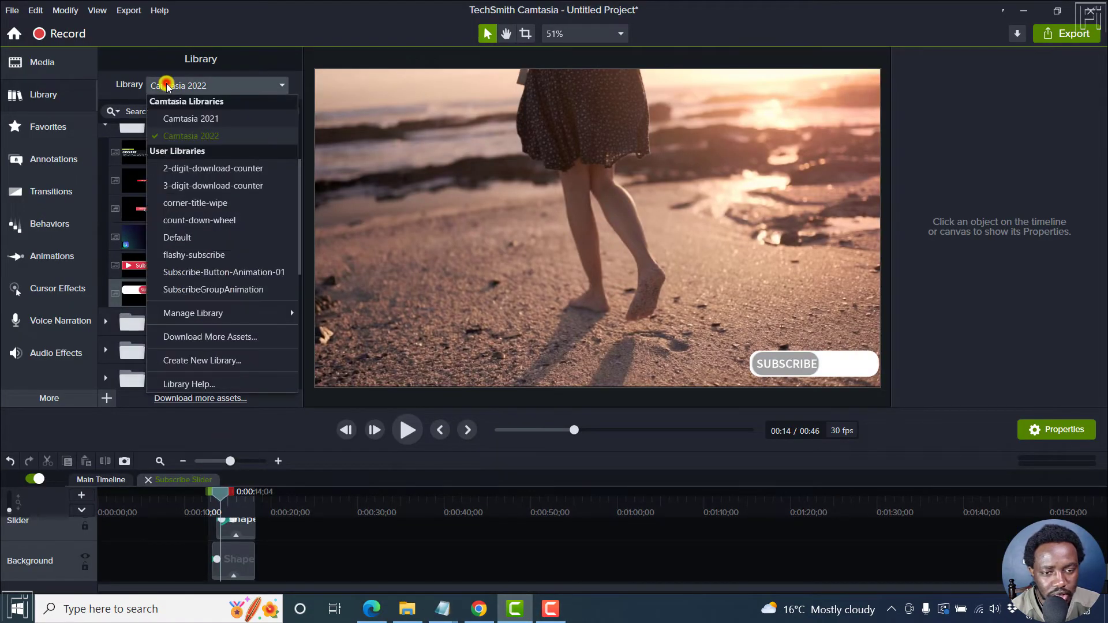
click(204, 289)
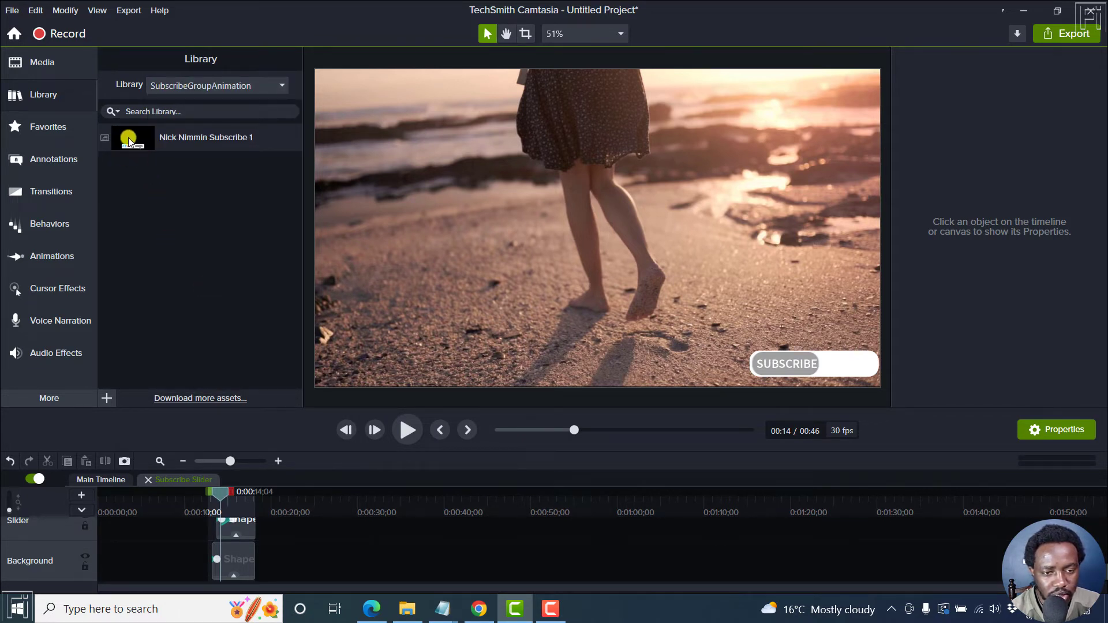
Return to the main timeline and place Nick Nimmin Subscribe 1 on Track 2 near 0:37
drag(127, 139, 389, 556)
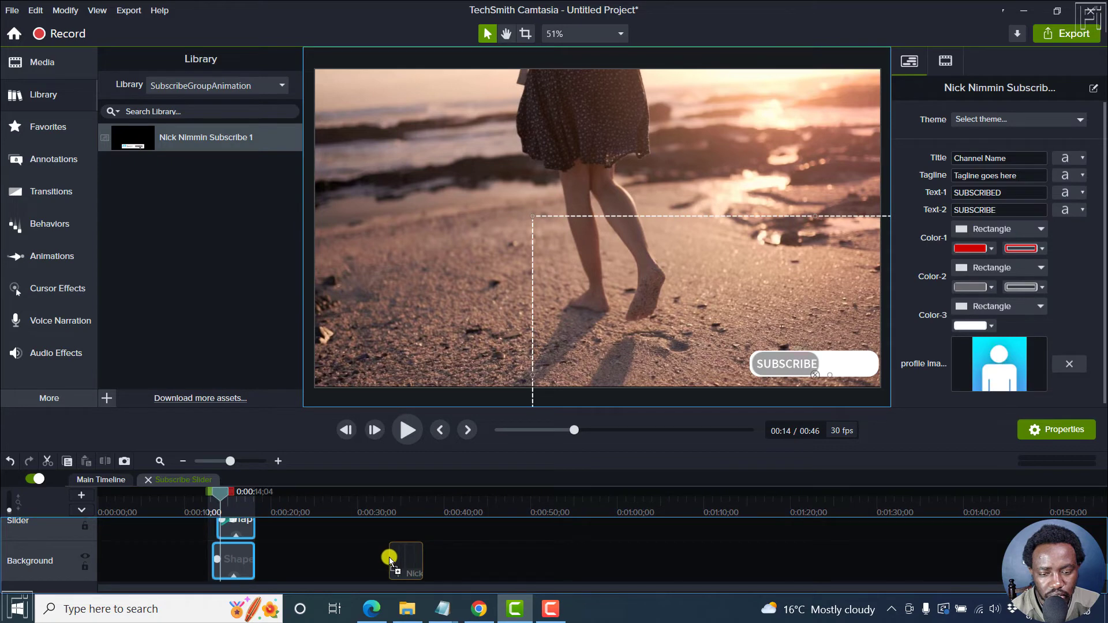
click(396, 492)
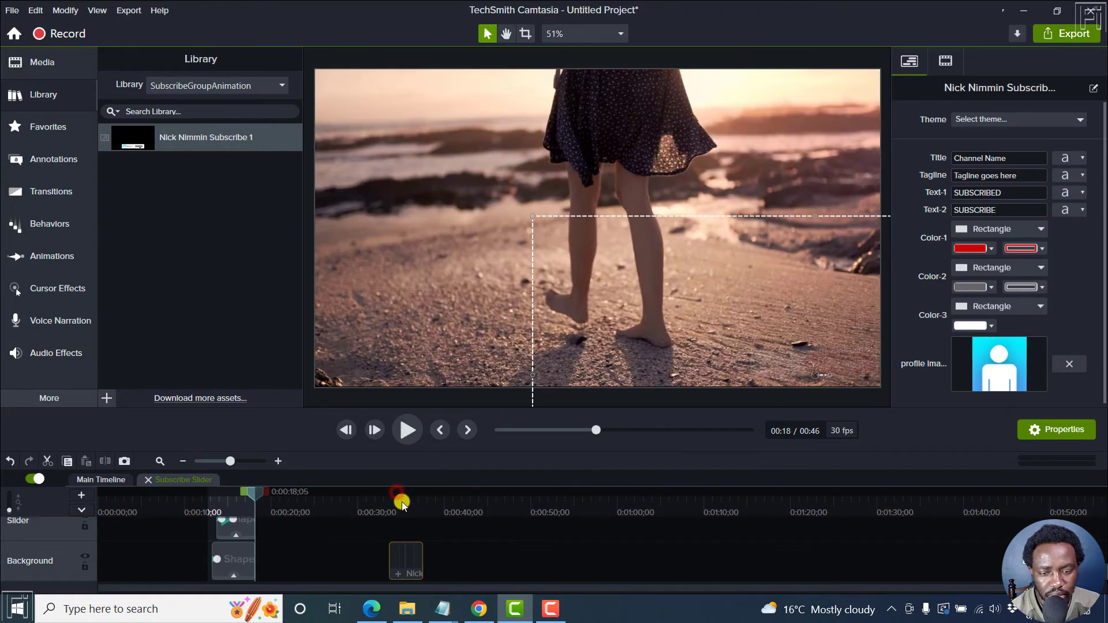
click(342, 544)
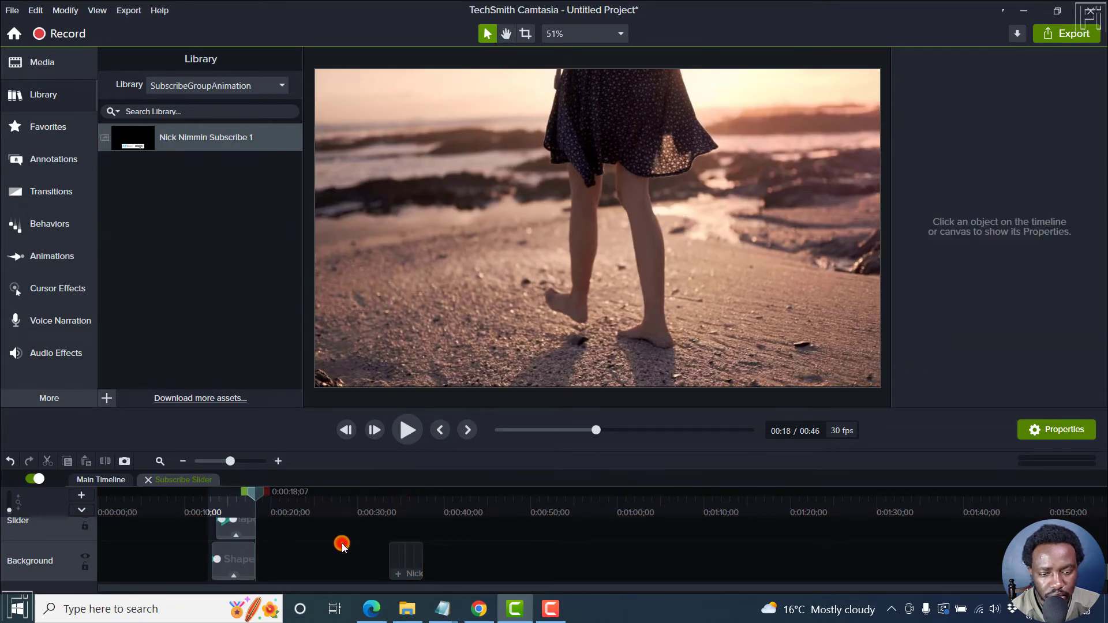
click(147, 480)
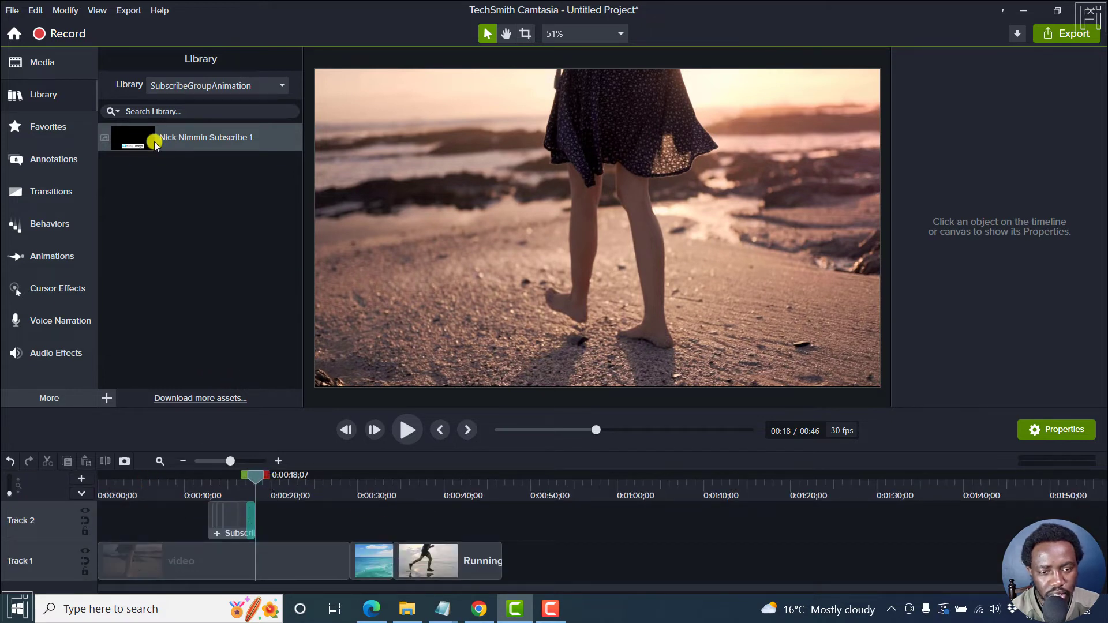
drag(154, 144, 420, 513)
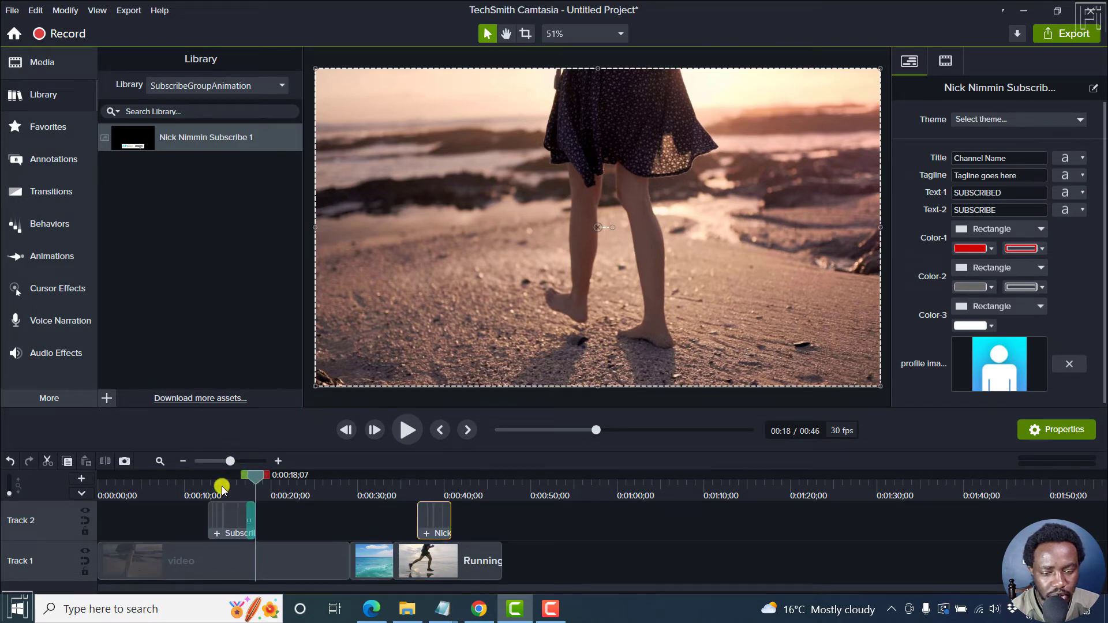
Preview the banner from 0:00:37;20
click(424, 479)
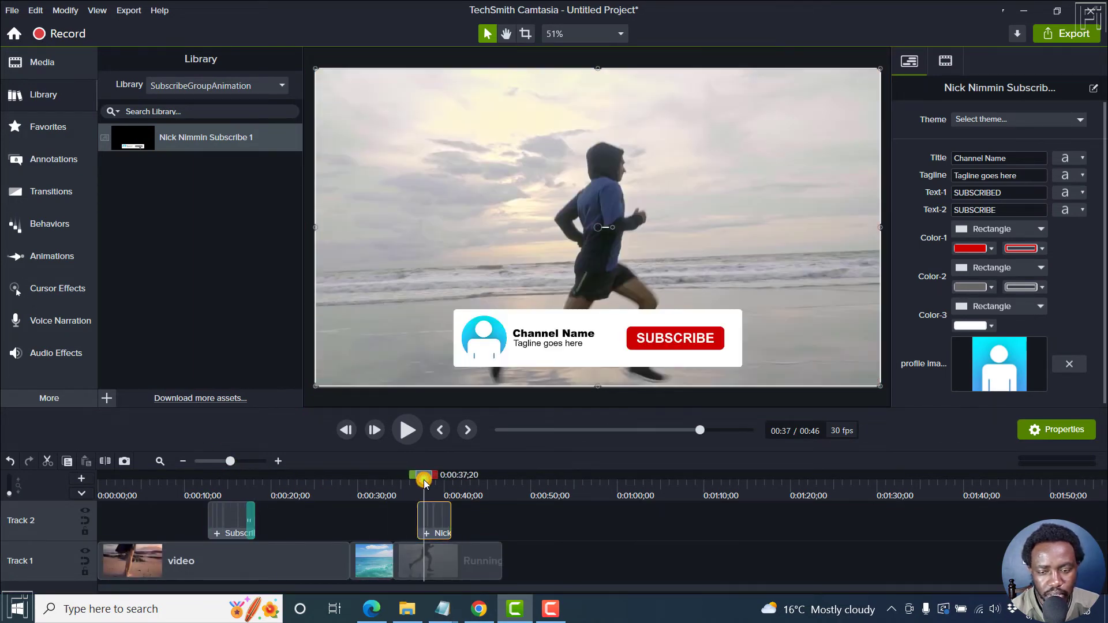
key(space)
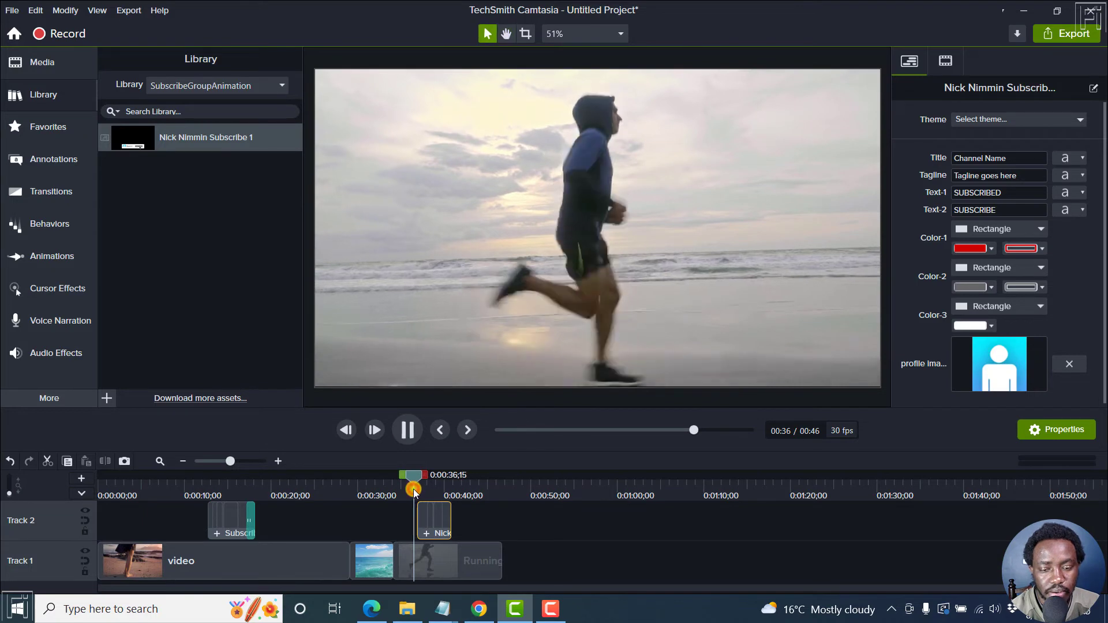
key(space)
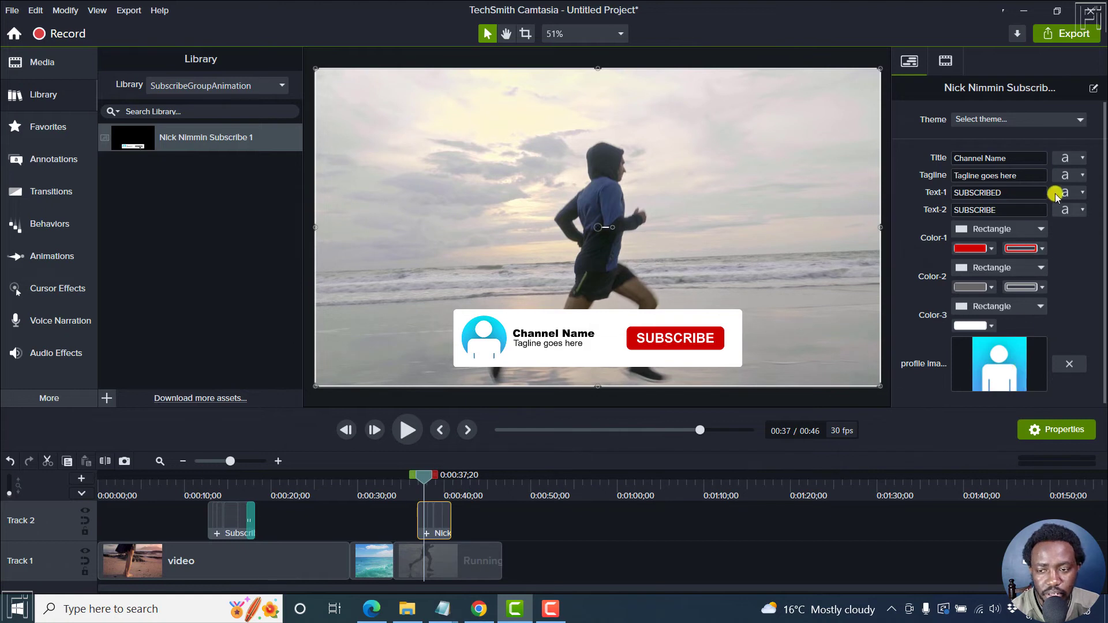
Enter the creator's name as the banner's Title and 'Never Stop Learning' as its Tagline
click(1016, 157)
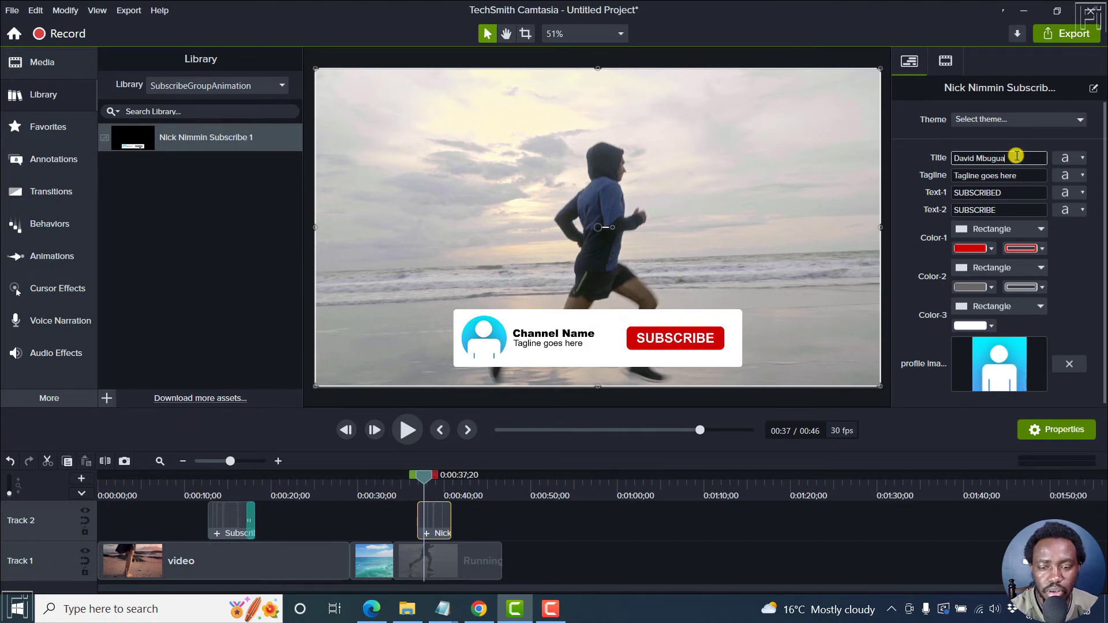
key(Tab)
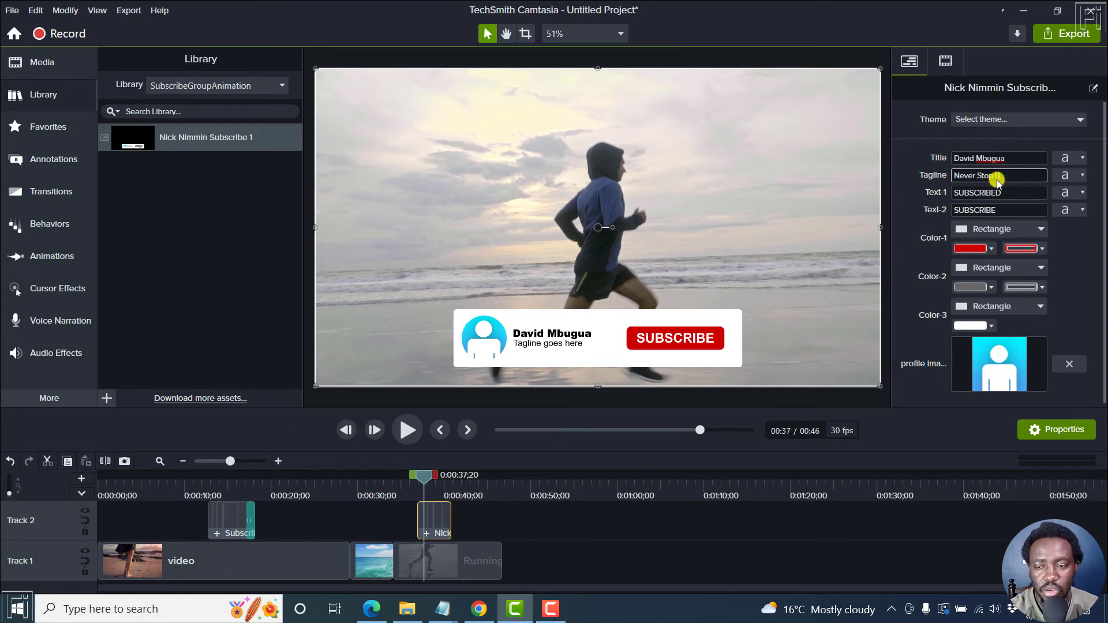
key(Tab)
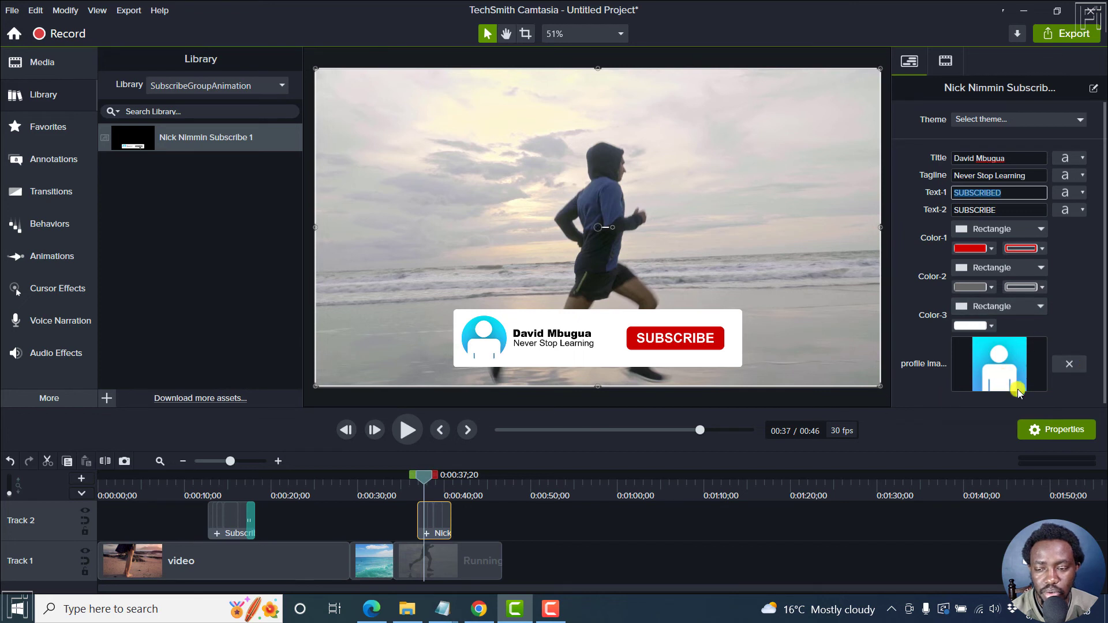
click(735, 545)
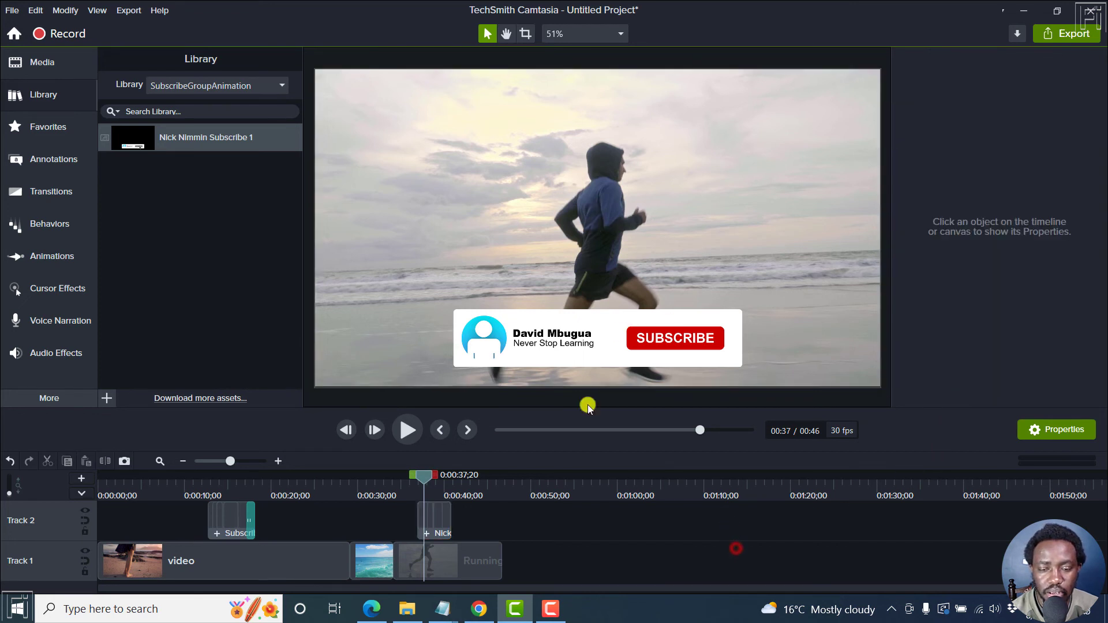
click(421, 495)
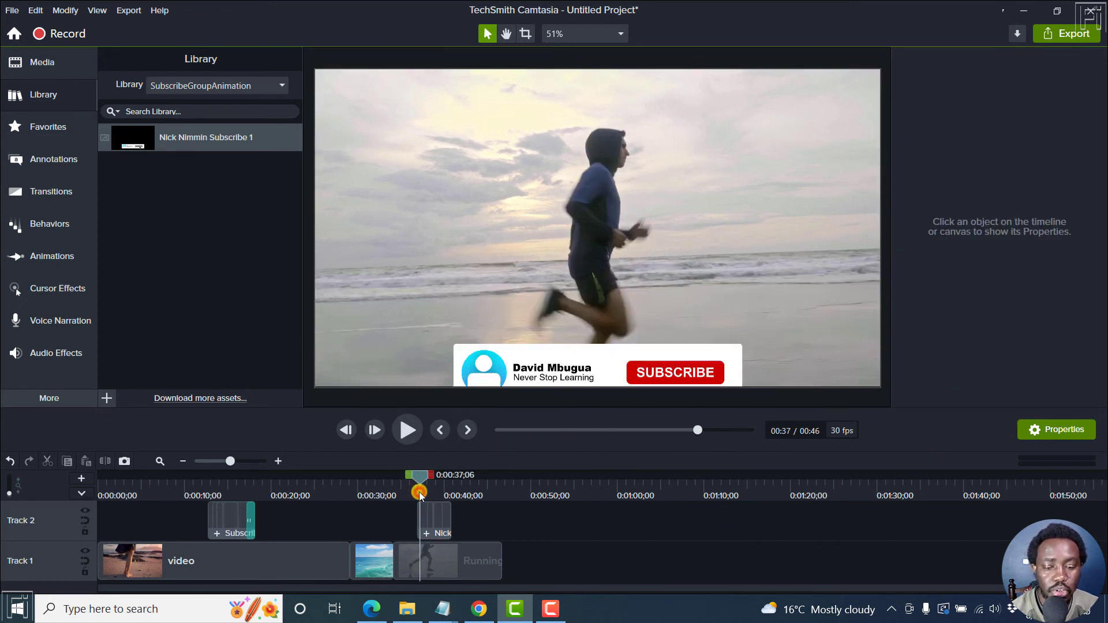
key(space)
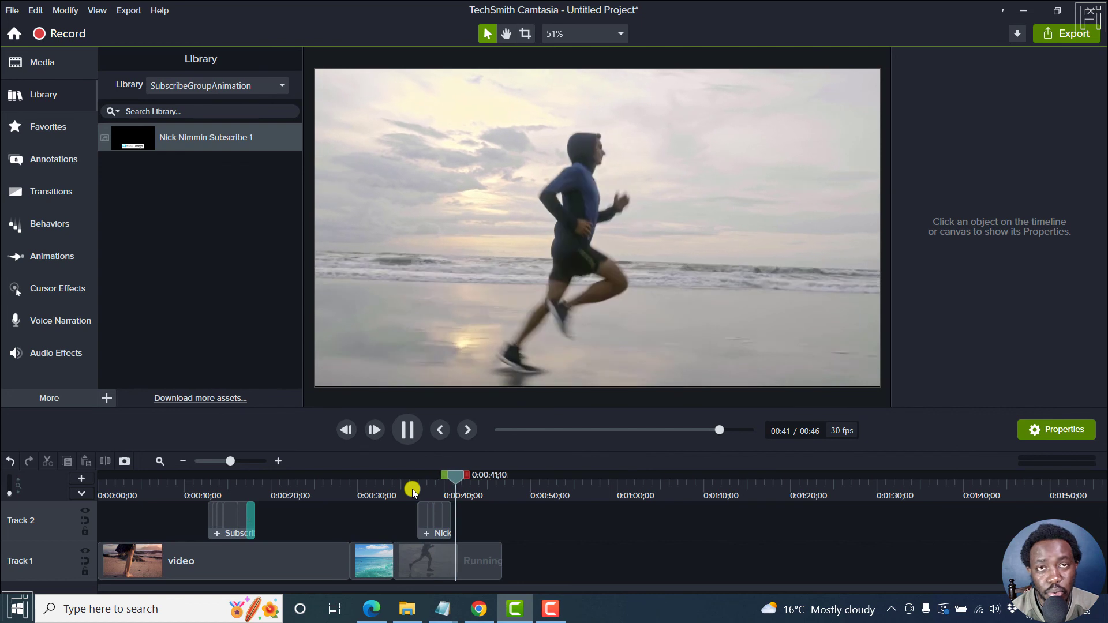
key(space)
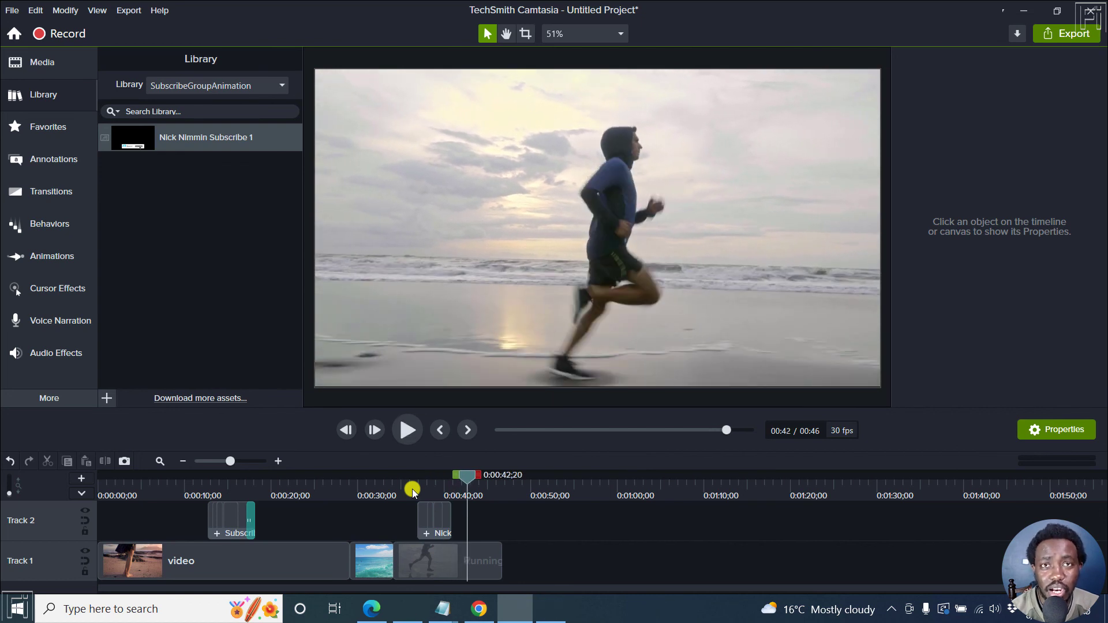